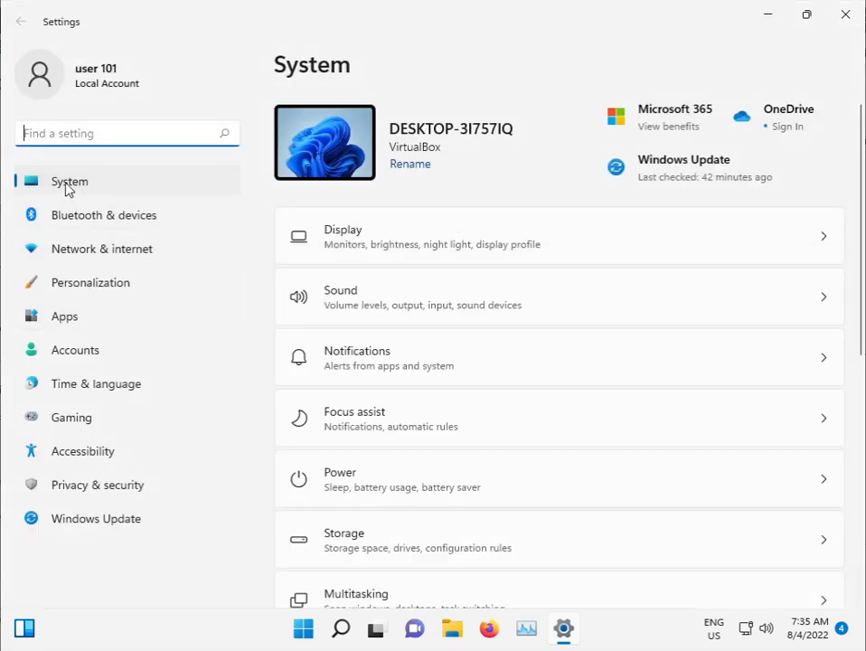
Run the Windows Update troubleshooter from the other troubleshooters in System settings and close Settings
scroll(425, 443, down, 5)
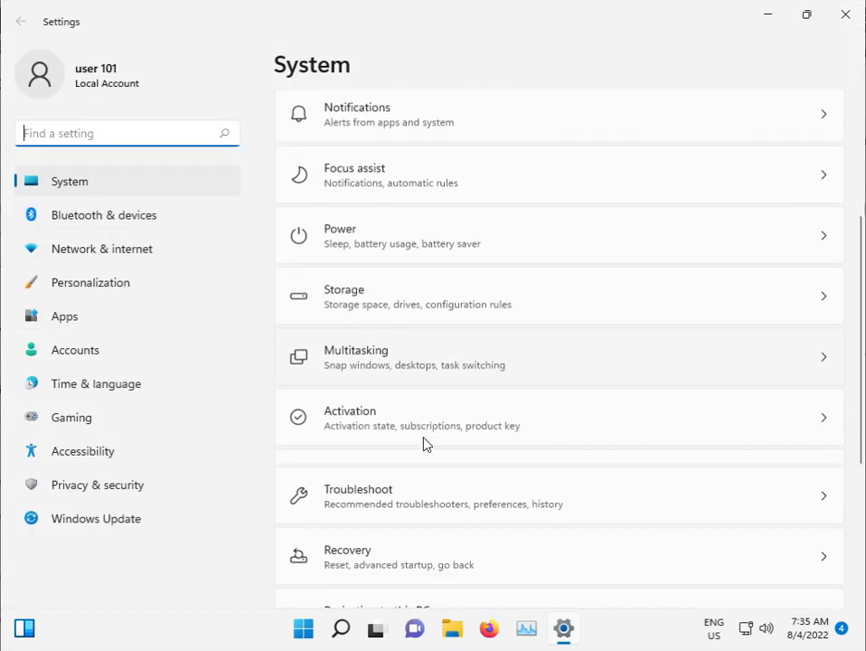
click(378, 344)
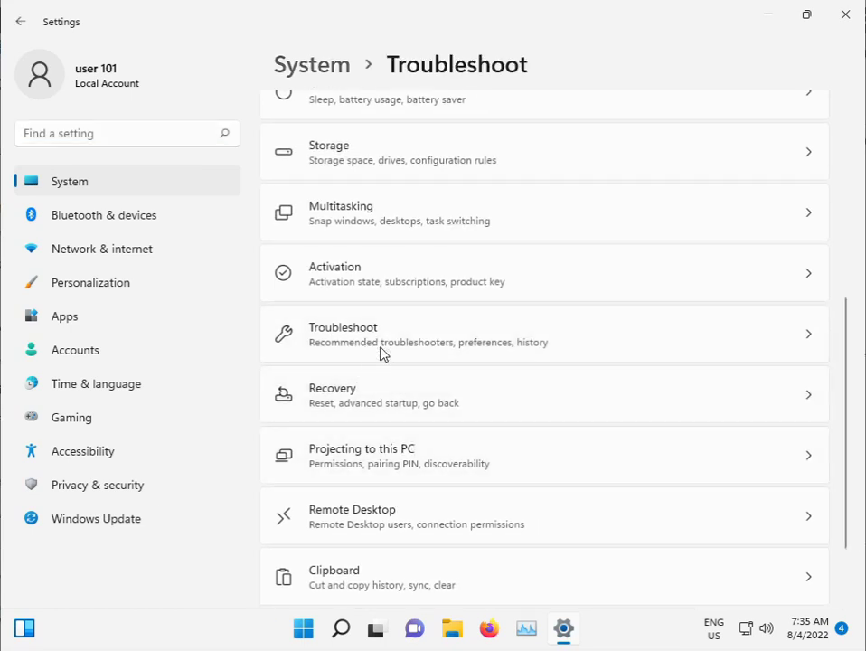
click(481, 271)
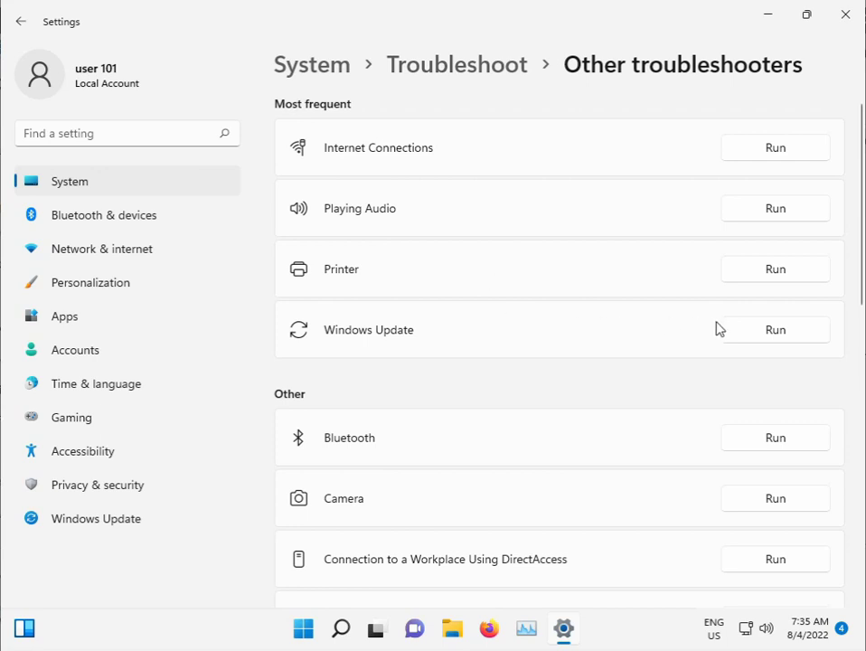
click(750, 329)
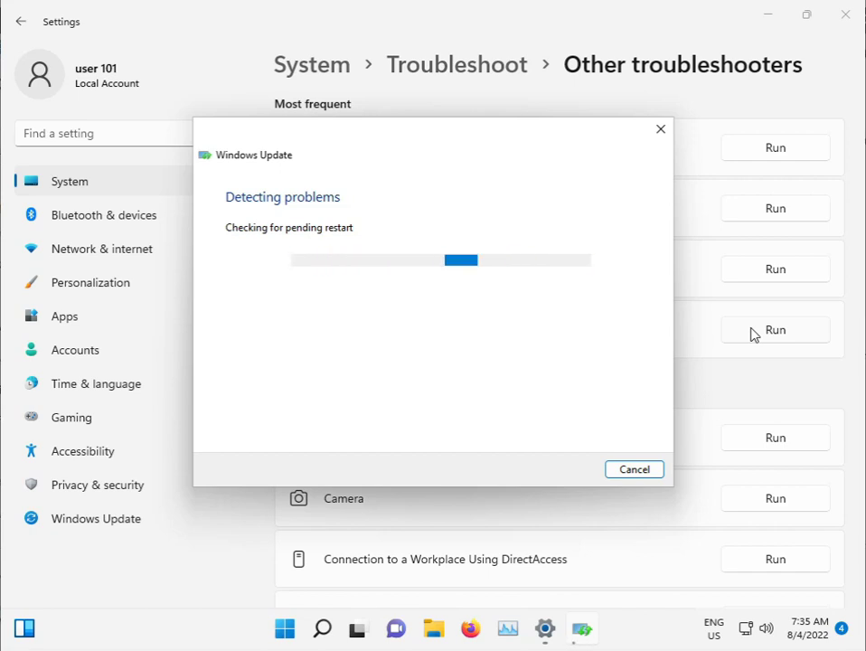
click(842, 20)
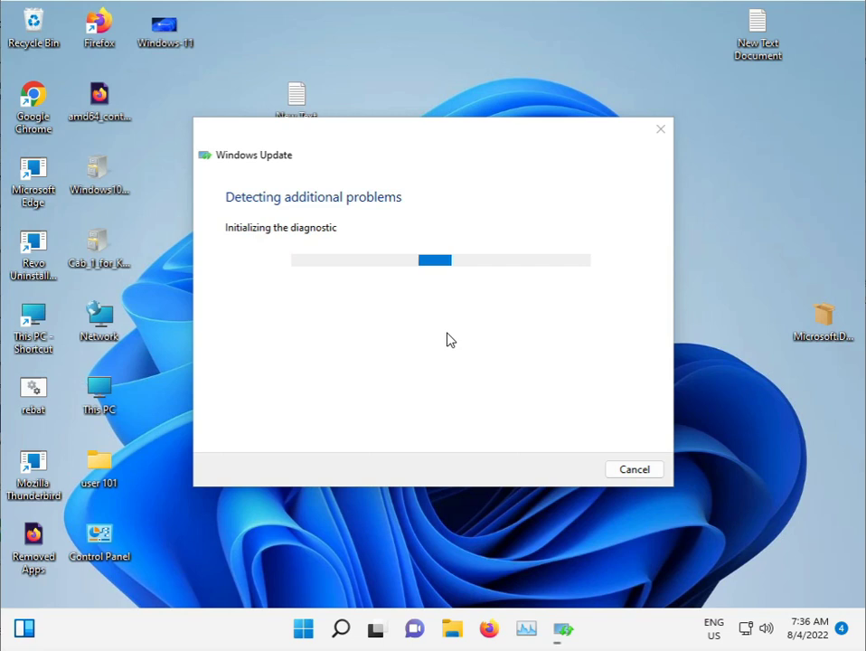
Open Command Prompt as administrator and allow it to make changes to the device
key(super+r)
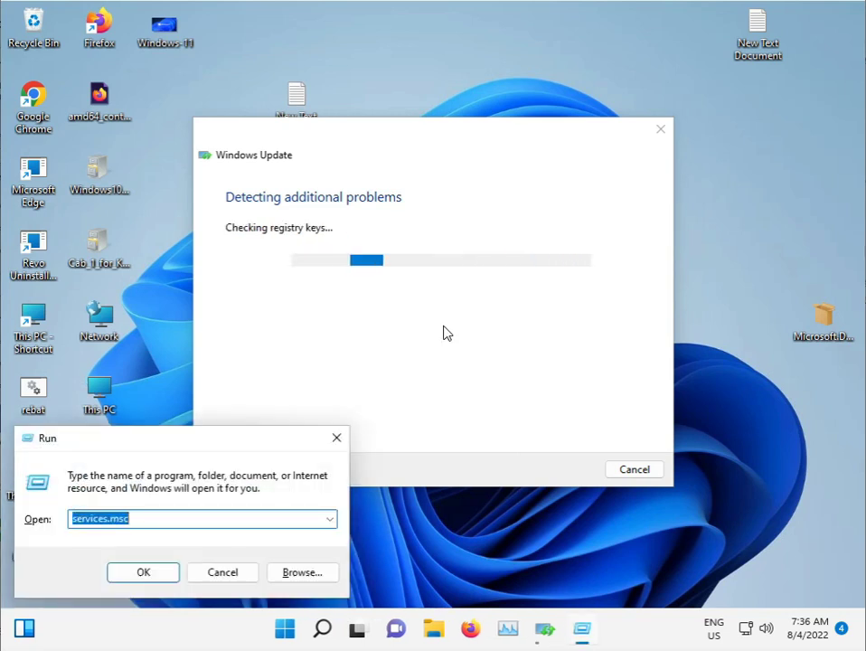
key(Return)
click(312, 627)
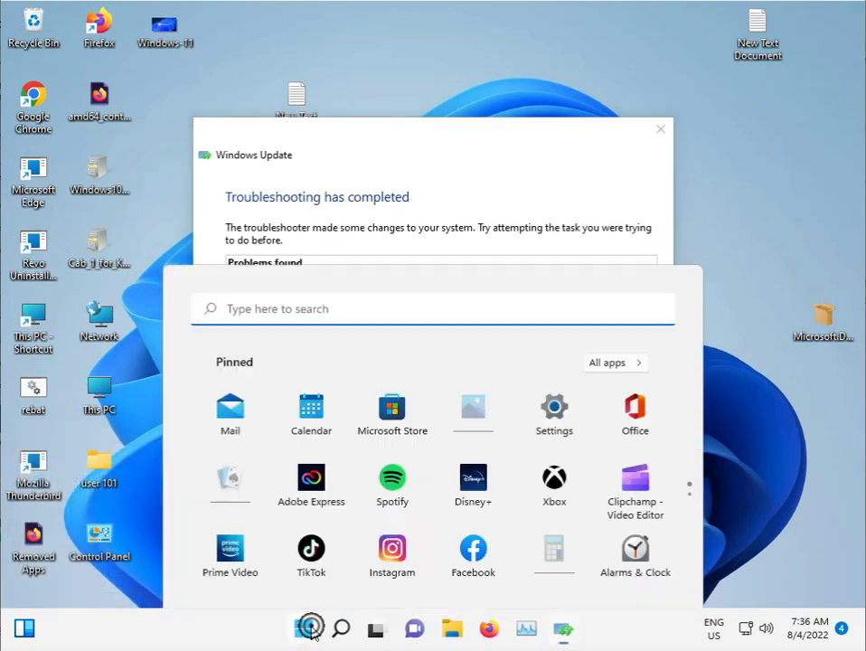
text(cmd)
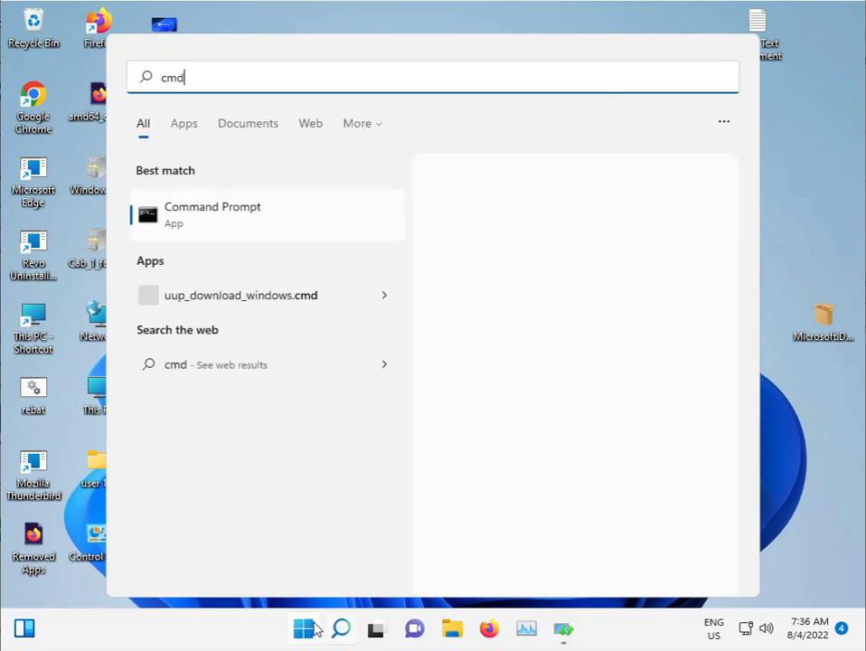
right_click(253, 225)
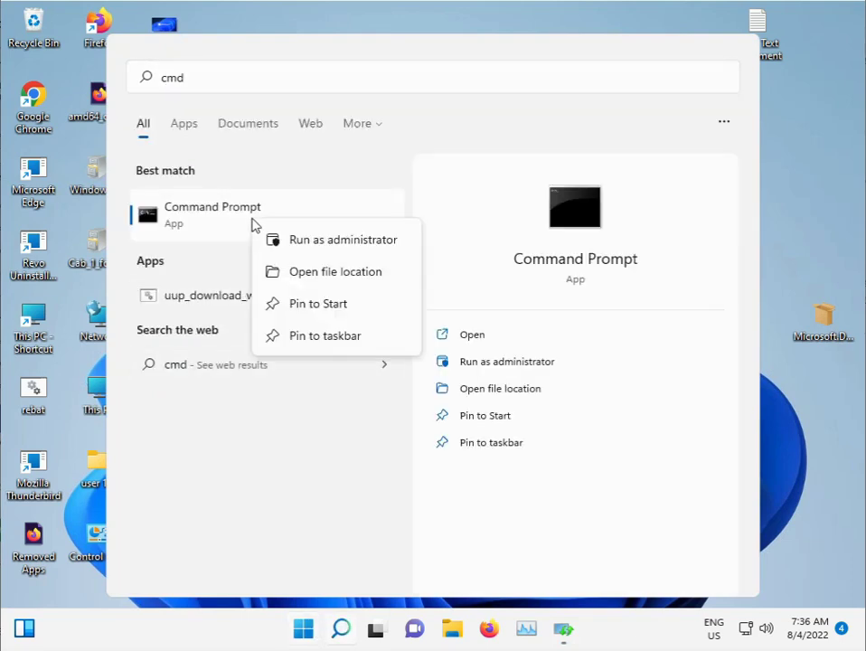
click(338, 244)
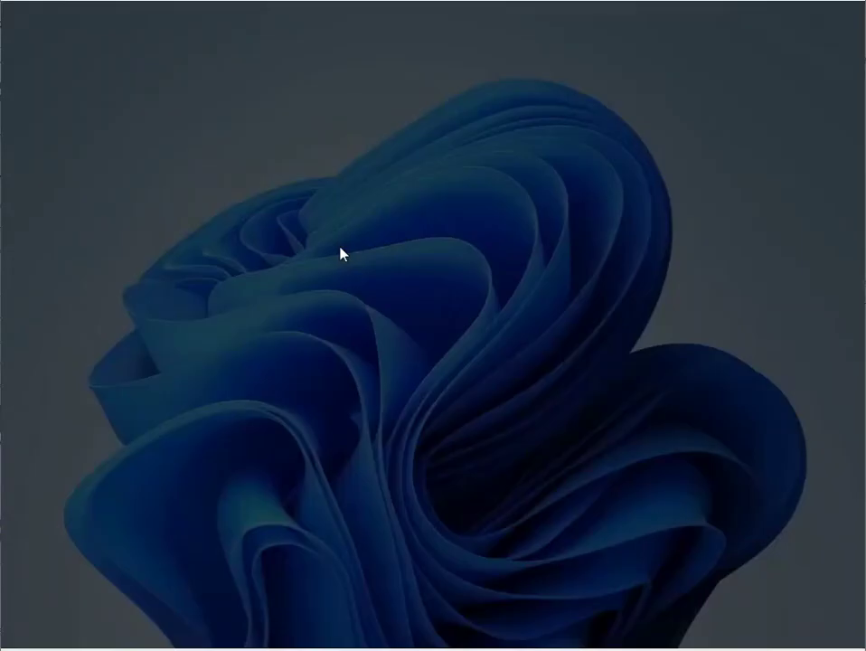
click(377, 444)
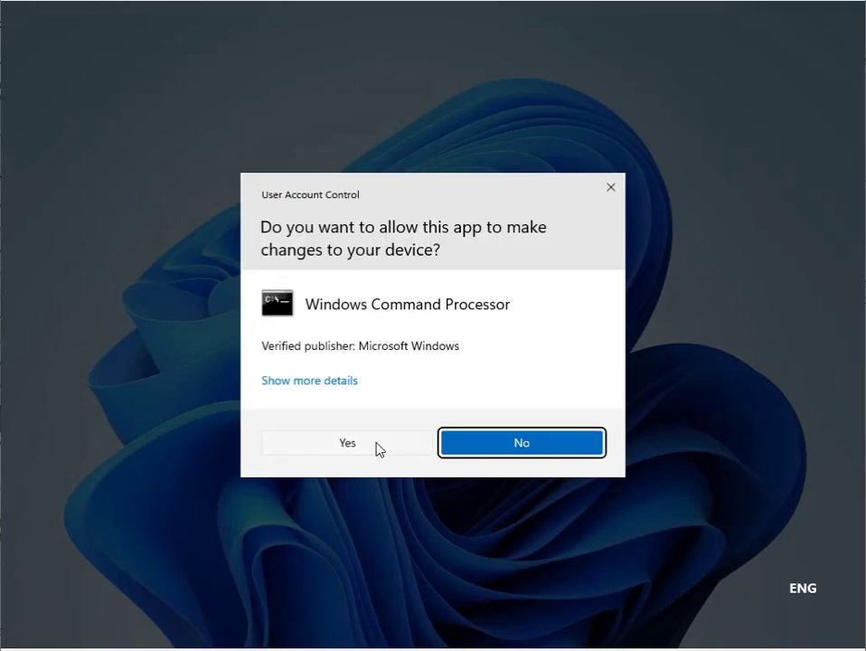
click(345, 446)
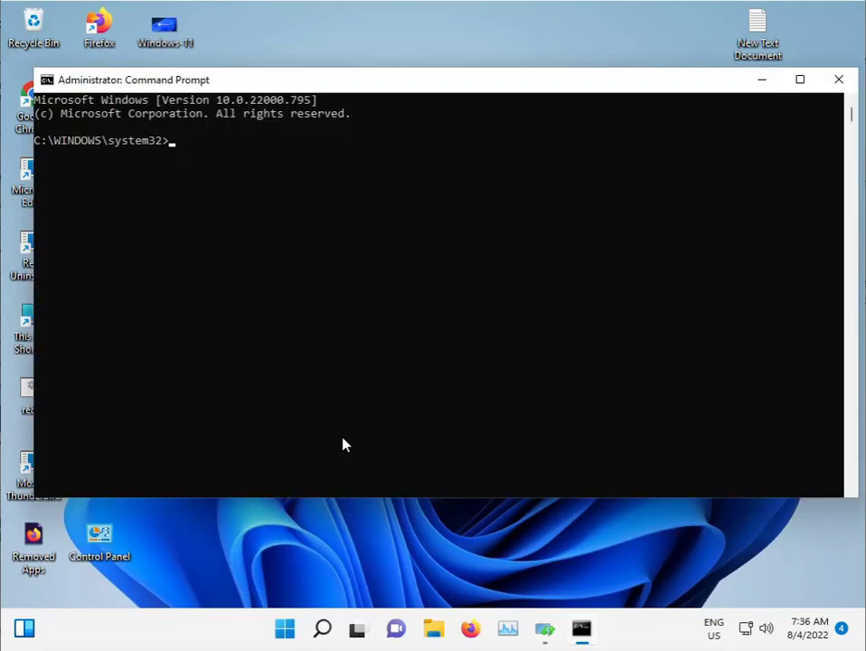
Close the Windows Update troubleshooter and run sfc /scannow in the administrator Command Prompt
click(546, 630)
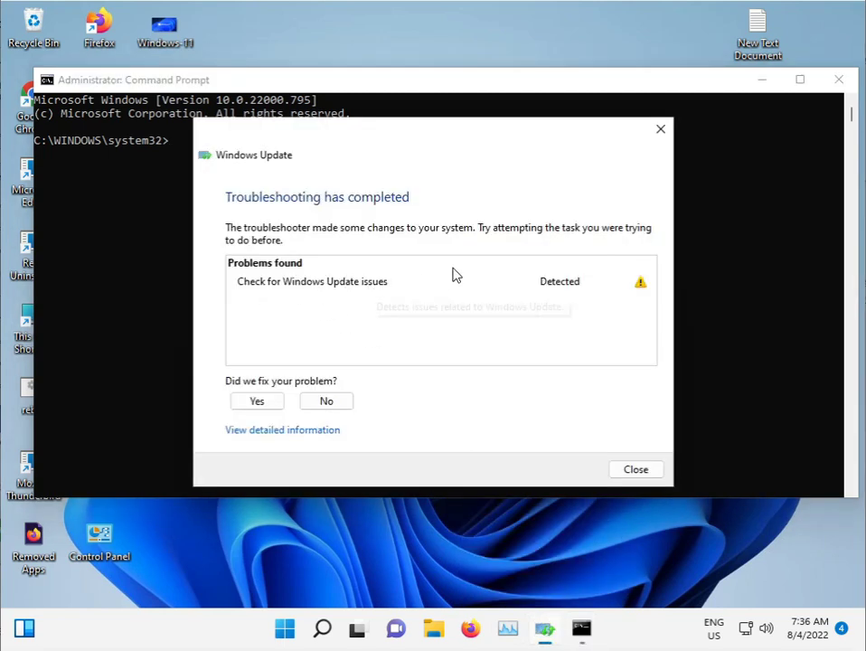
click(669, 130)
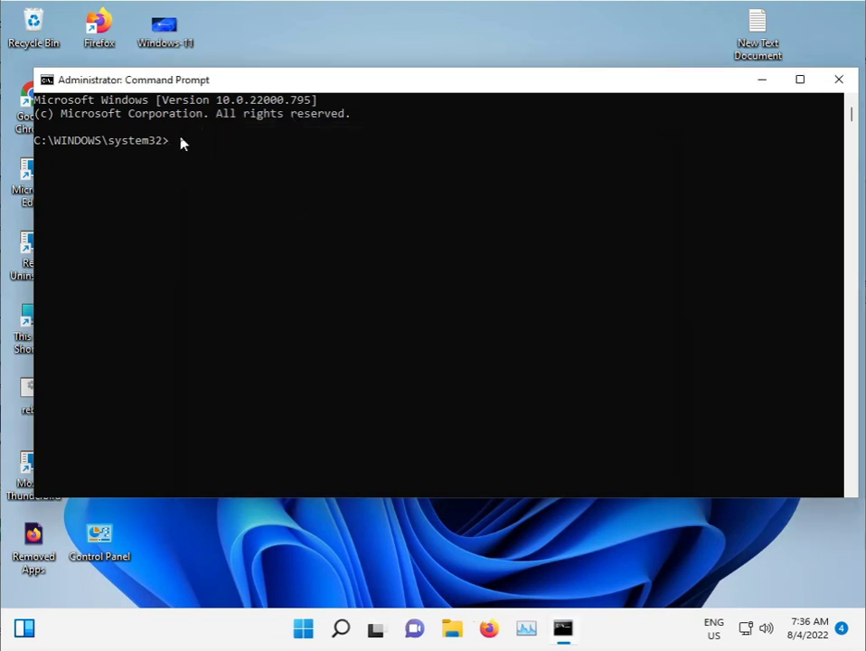
click(179, 141)
key(Left)
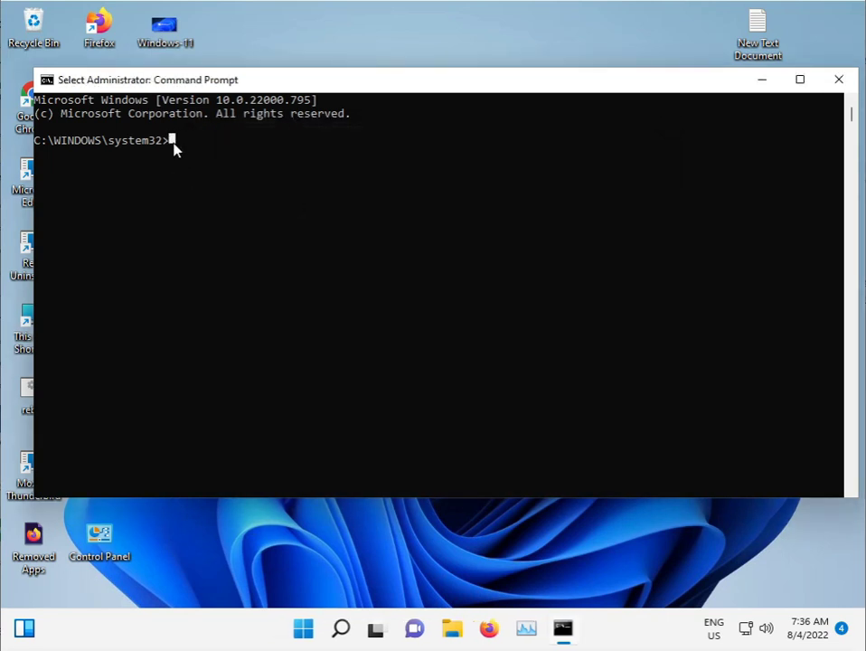
key(Escape)
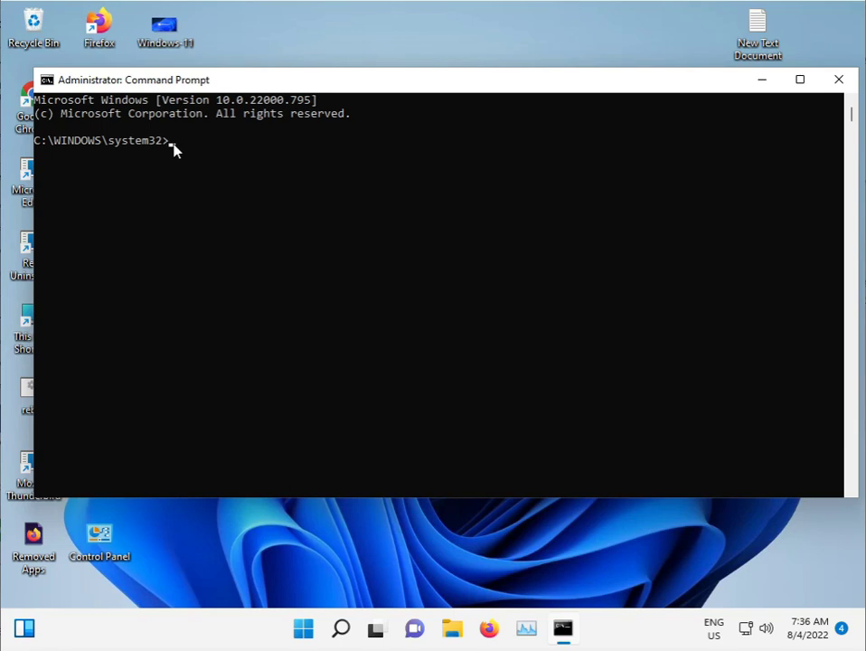
text(sfc /scannow)
key(Return)
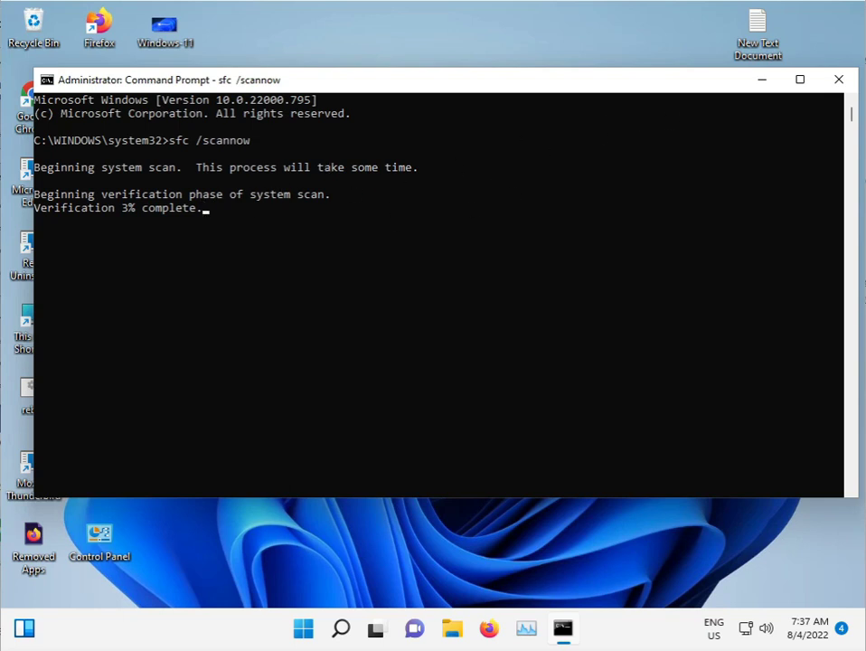
Minimize Command Prompt, switch to Google Chrome and search Google for ".net framework repair tool offline"
click(759, 82)
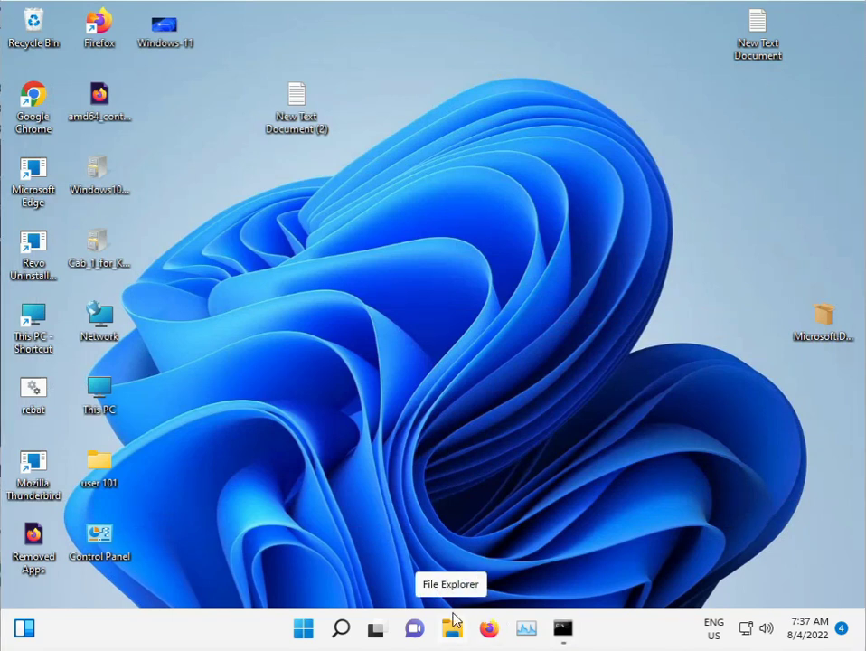
double_click(36, 97)
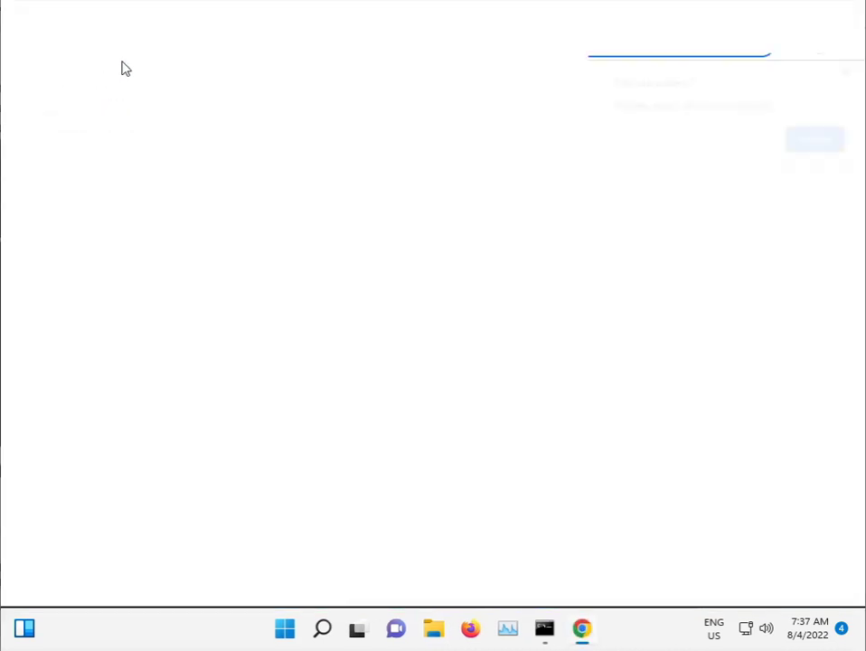
click(850, 71)
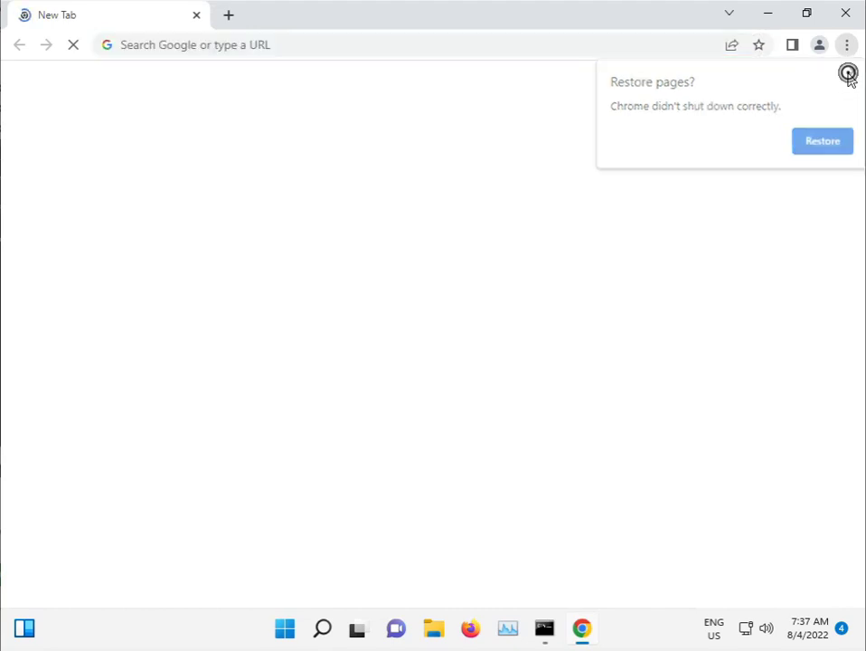
click(365, 45)
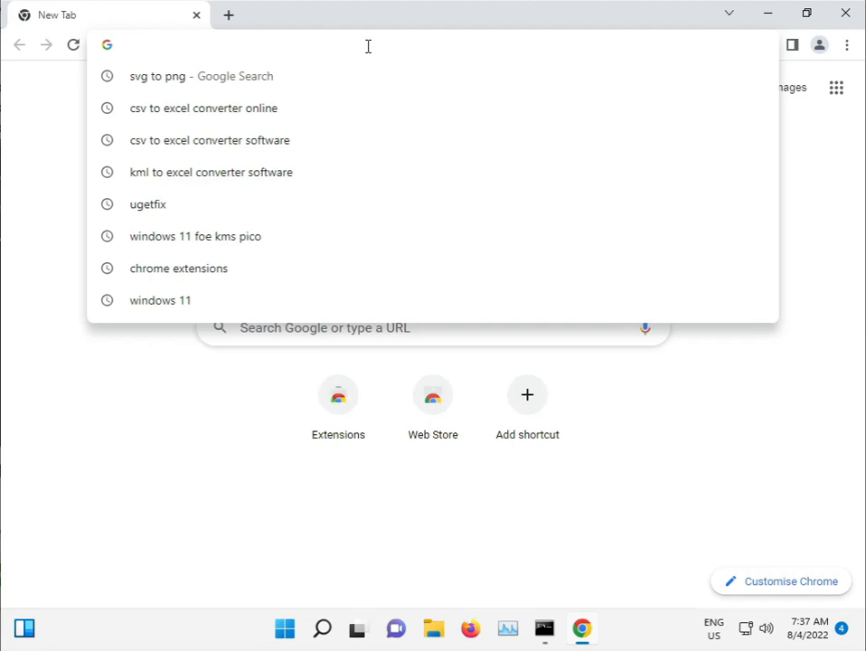
text(.net)
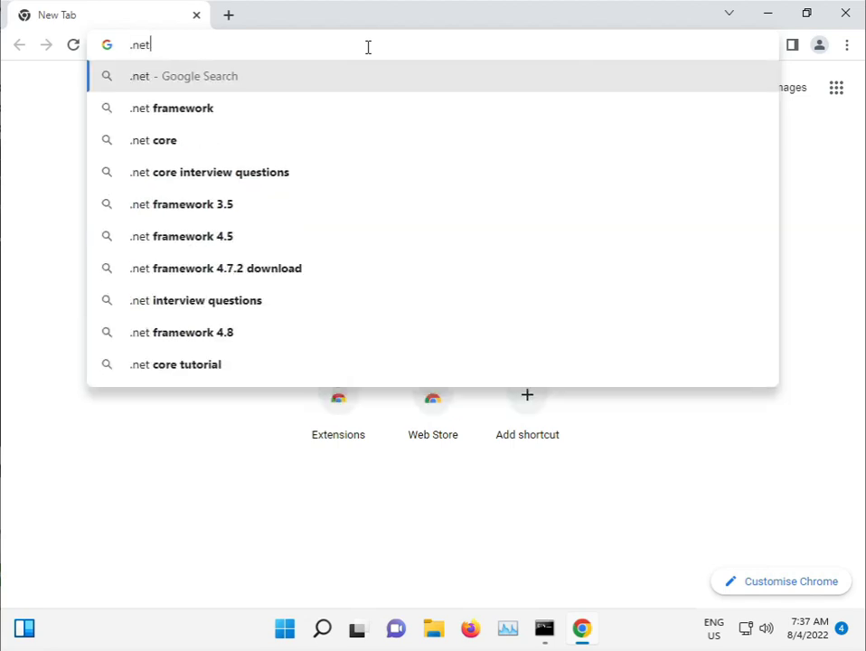
key(Down)
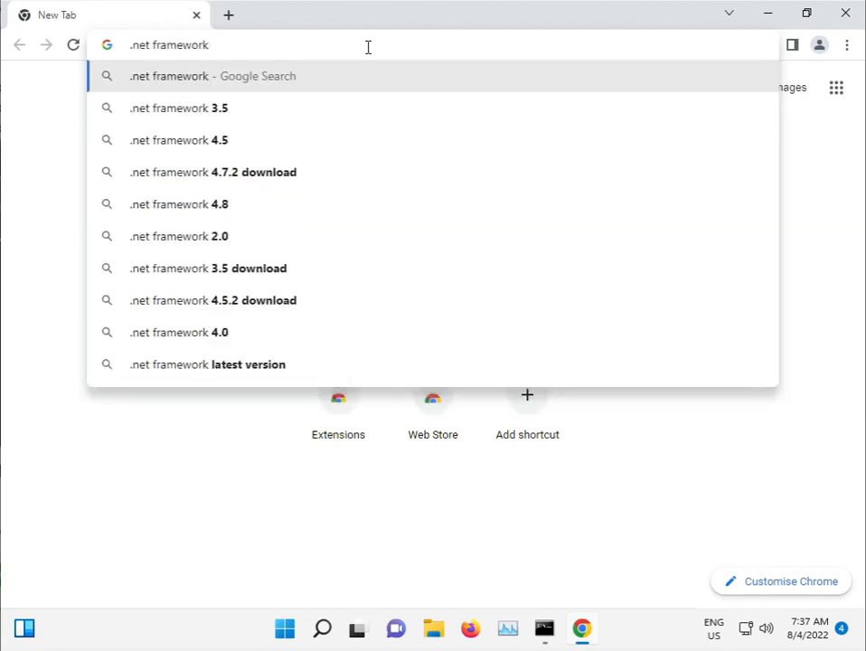
text(repai)
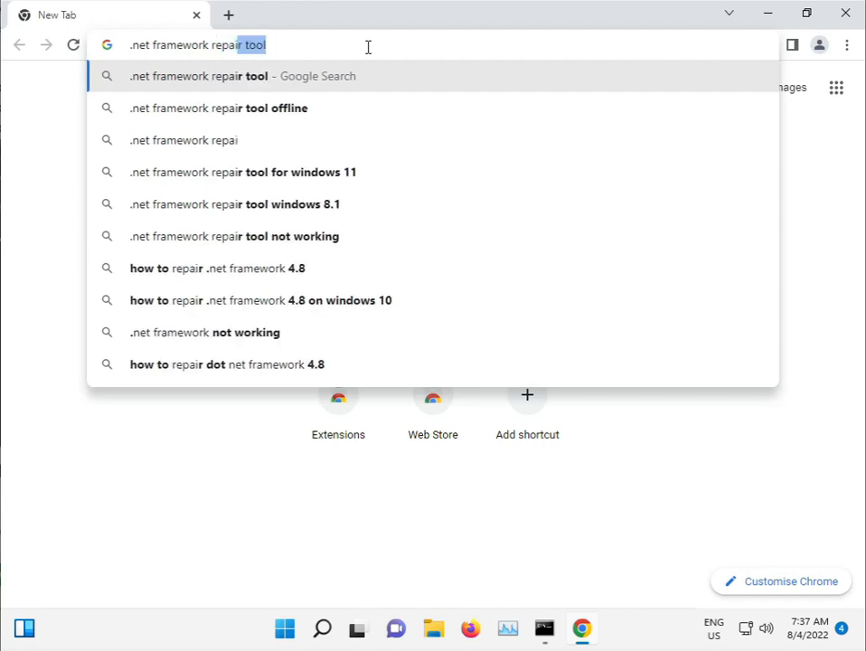
key(Down)
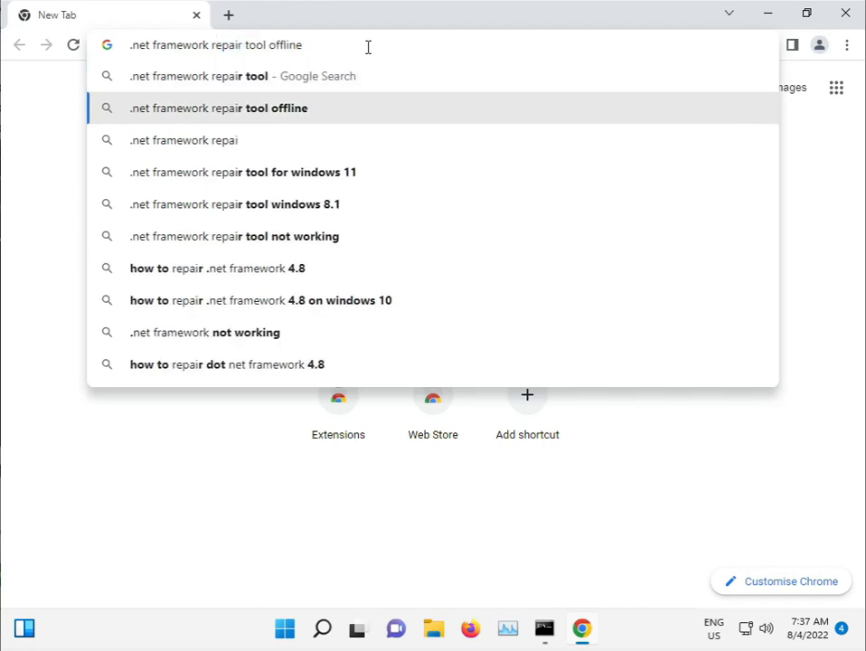
key(Return)
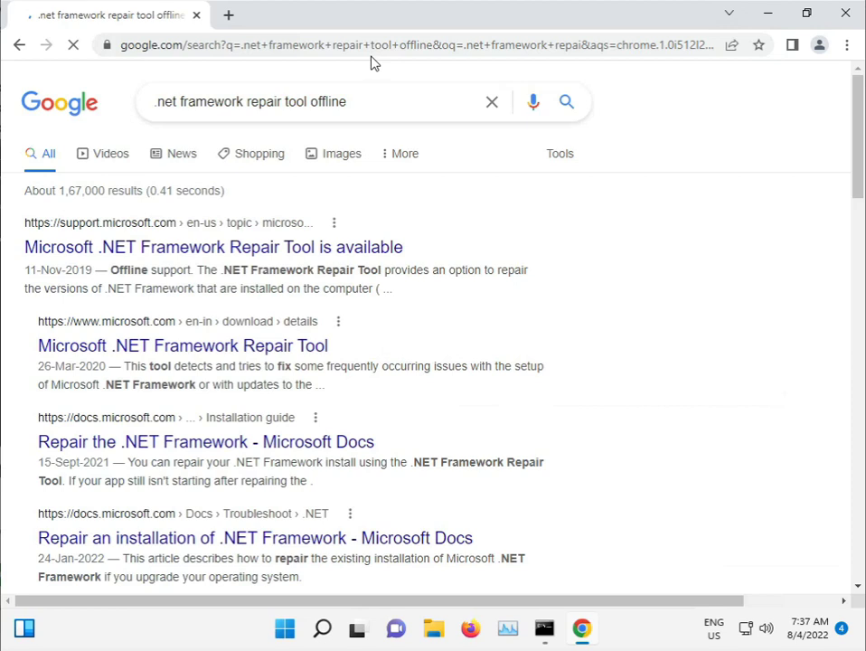
Open Microsoft's support article on the .NET Framework Repair Tool and download netfxrepairtool.exe
click(155, 235)
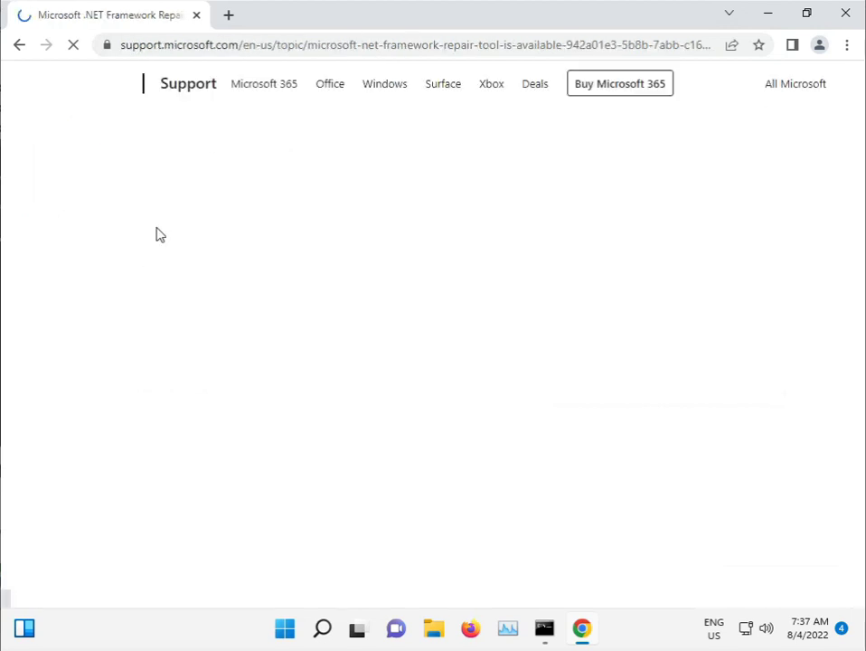
scroll(324, 410, down, 5)
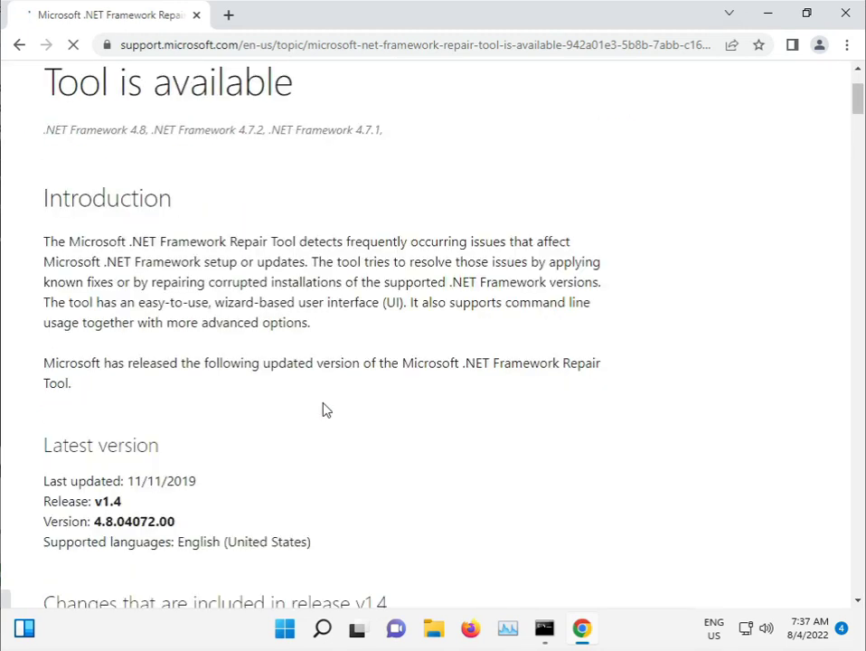
scroll(324, 409, down, 3)
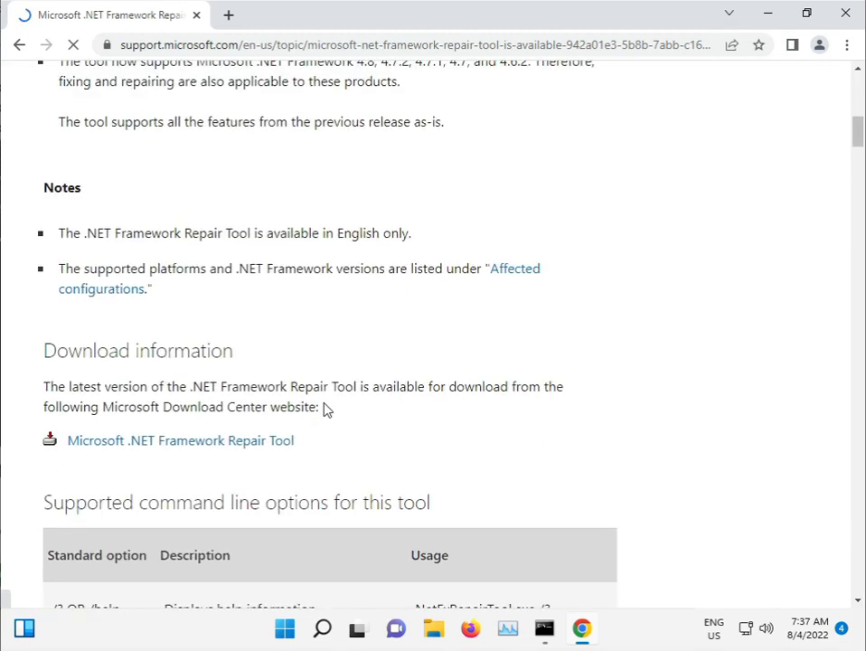
scroll(324, 410, down, 3)
scroll(325, 410, down, 5)
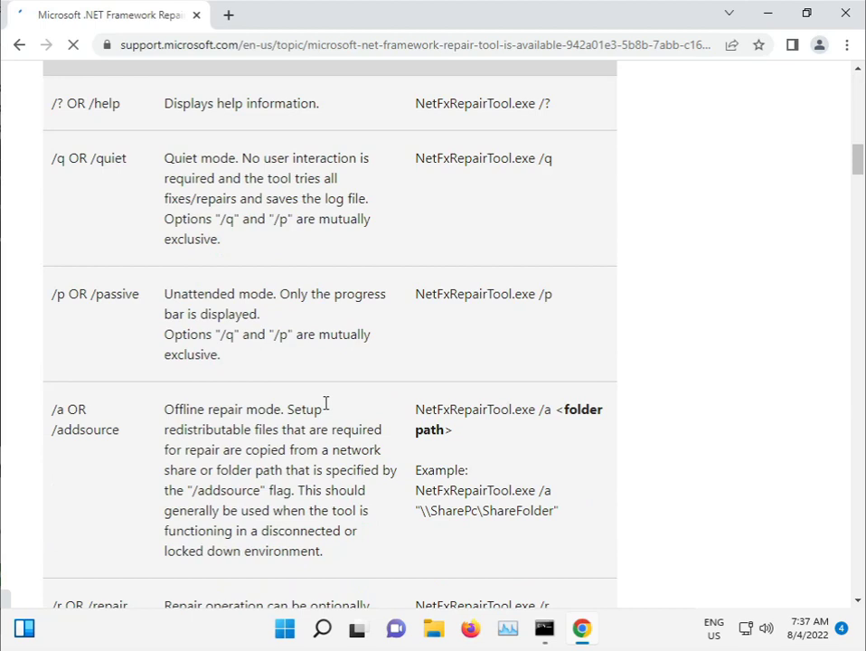
scroll(327, 410, down, 8)
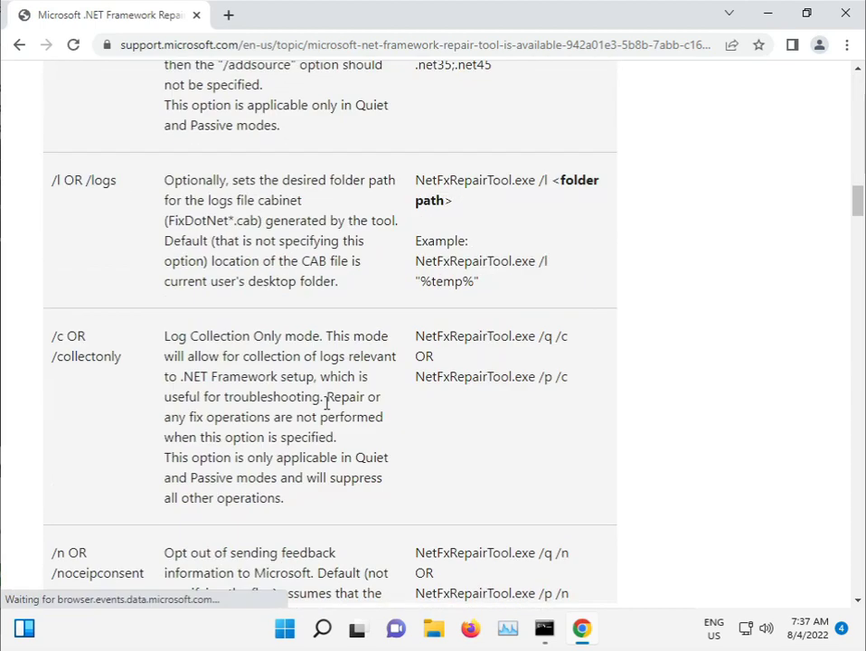
scroll(327, 410, down, 10)
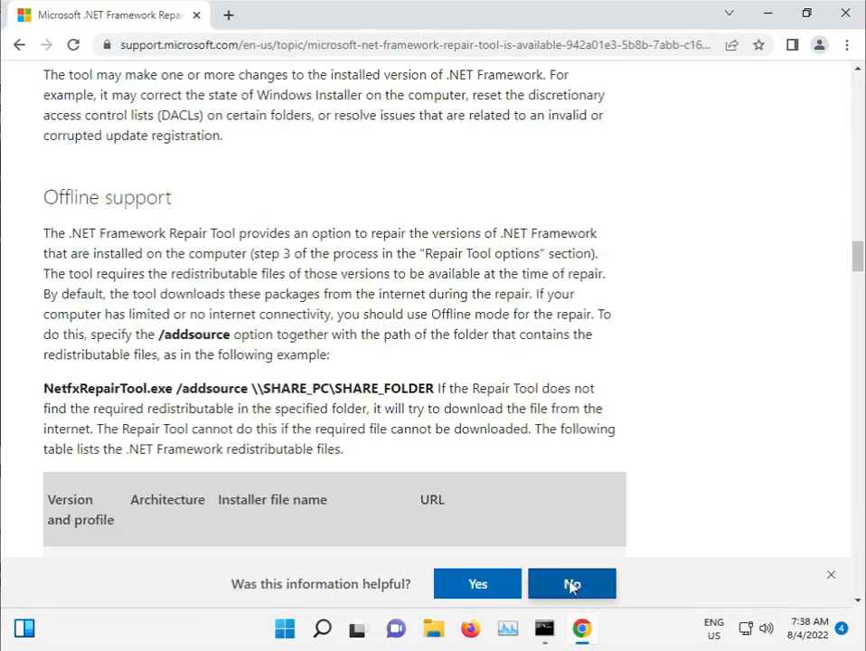
scroll(572, 582, up, 20)
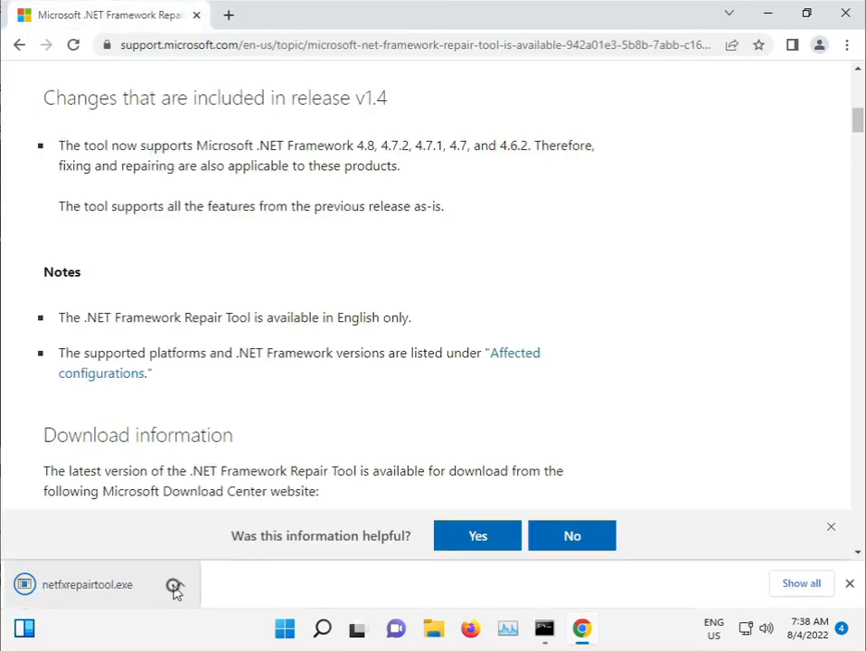
Launch the downloaded netfxrepairtool.exe and allow it to make changes to the device
click(178, 586)
click(221, 473)
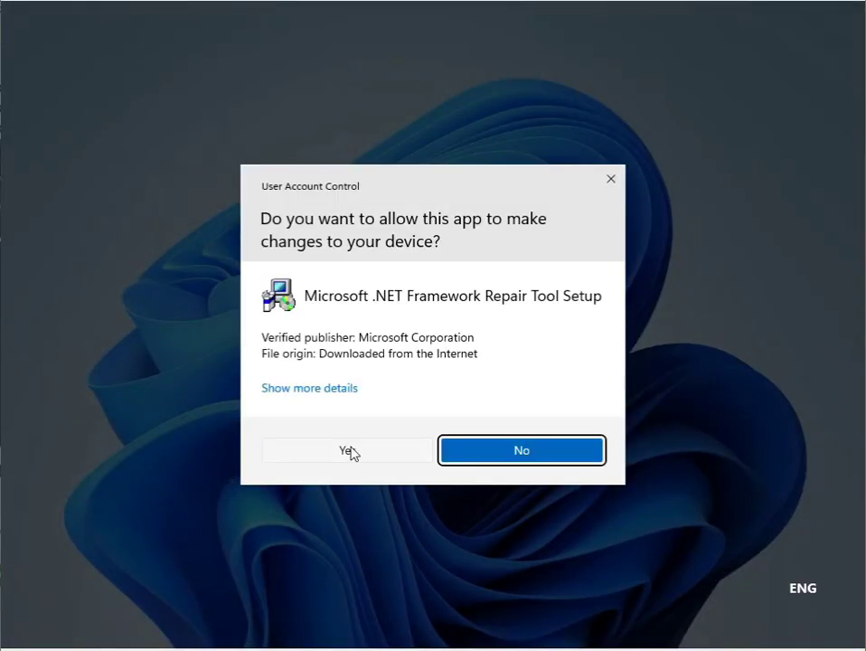
click(349, 452)
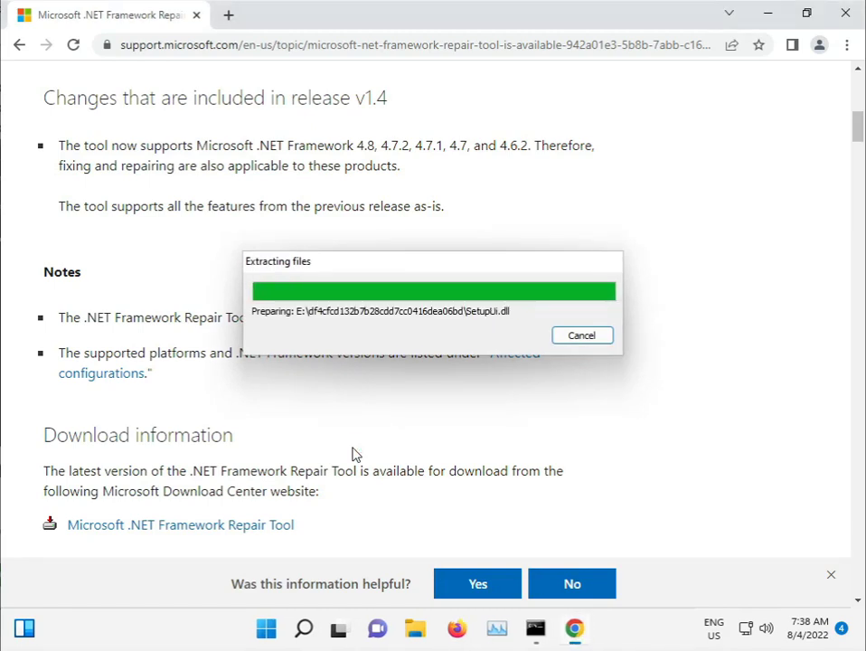
Accept the license terms, run the .NET Framework Repair Tool's detection and repairs through to Finish, and minimize the browser
click(337, 441)
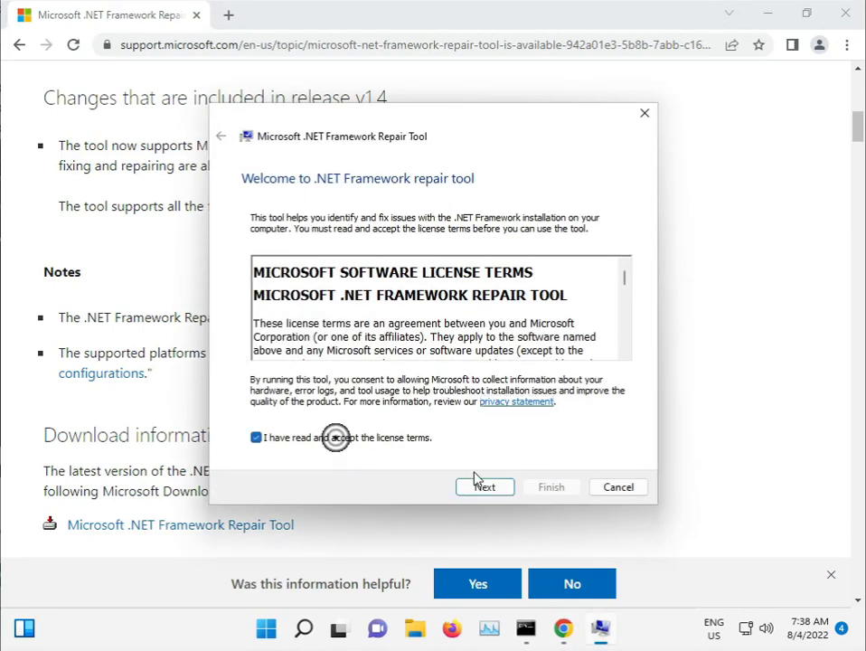
click(503, 489)
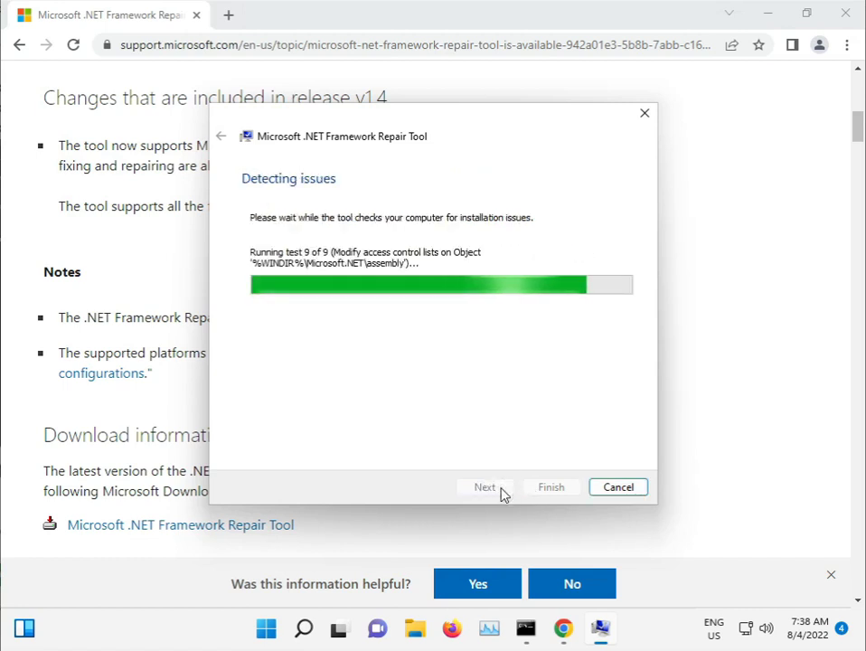
click(485, 487)
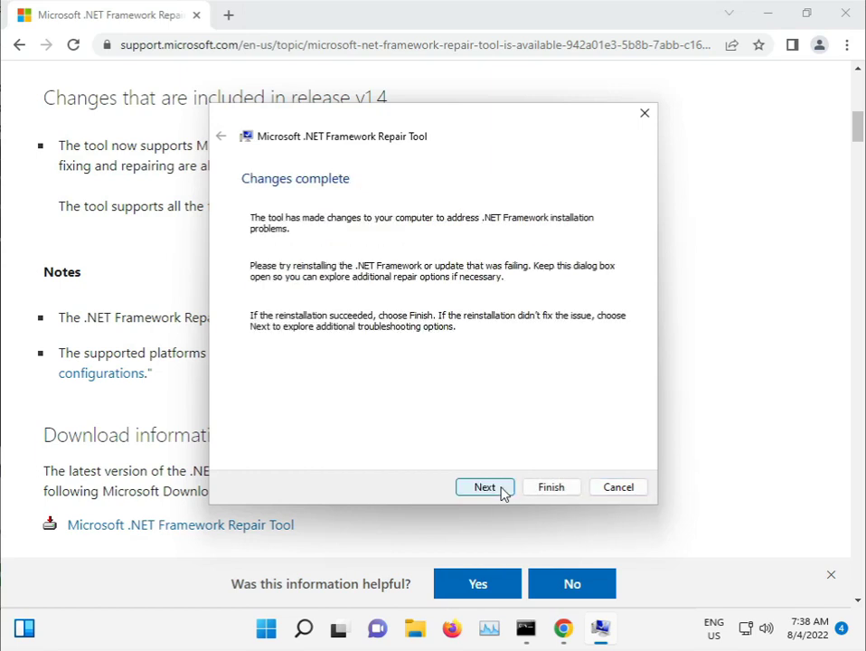
click(489, 488)
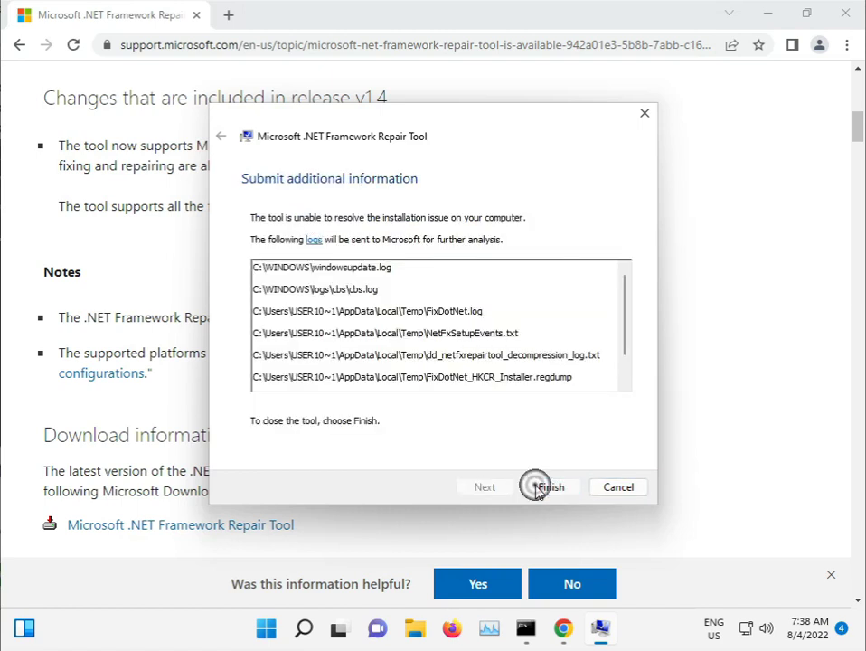
click(539, 489)
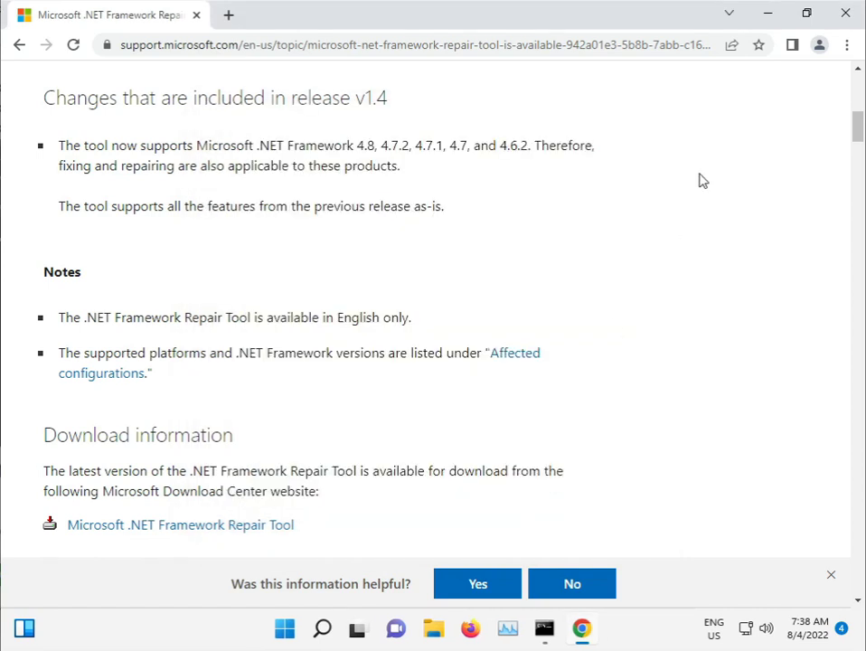
click(767, 12)
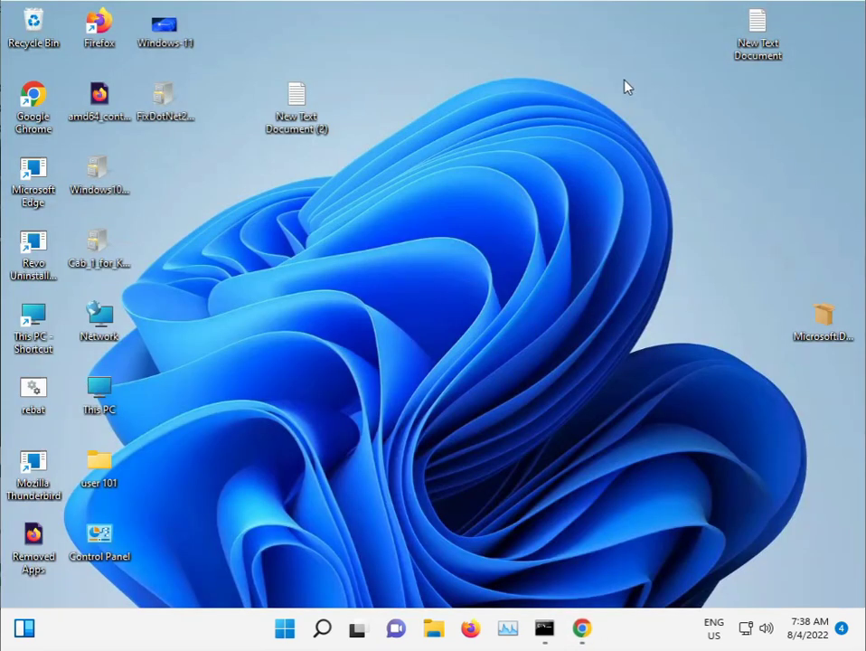
click(286, 635)
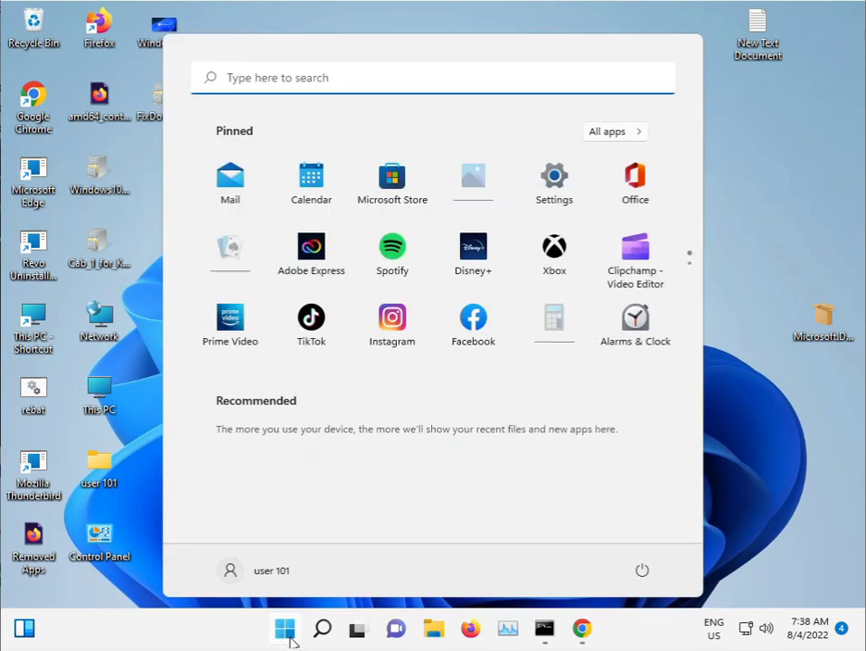
click(707, 407)
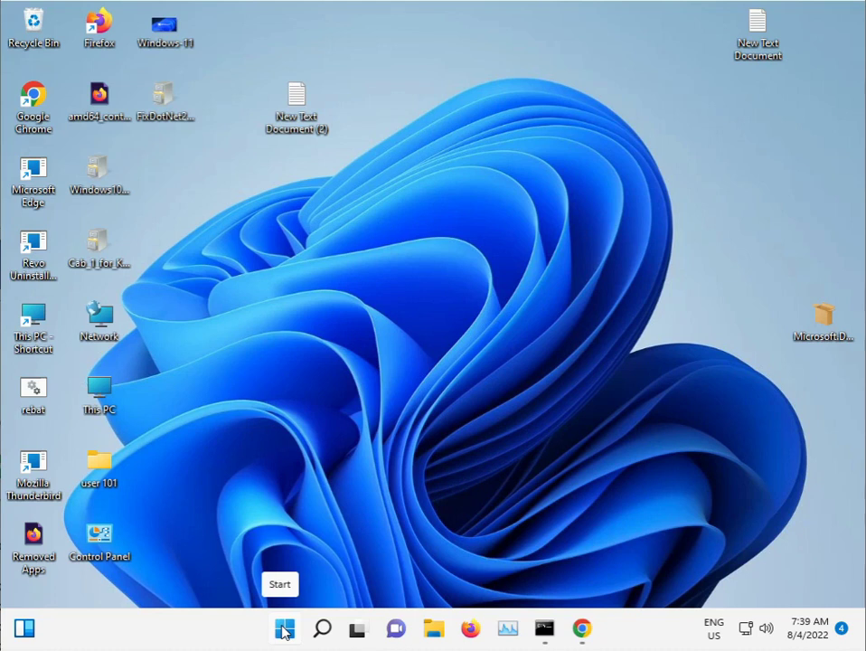
click(283, 630)
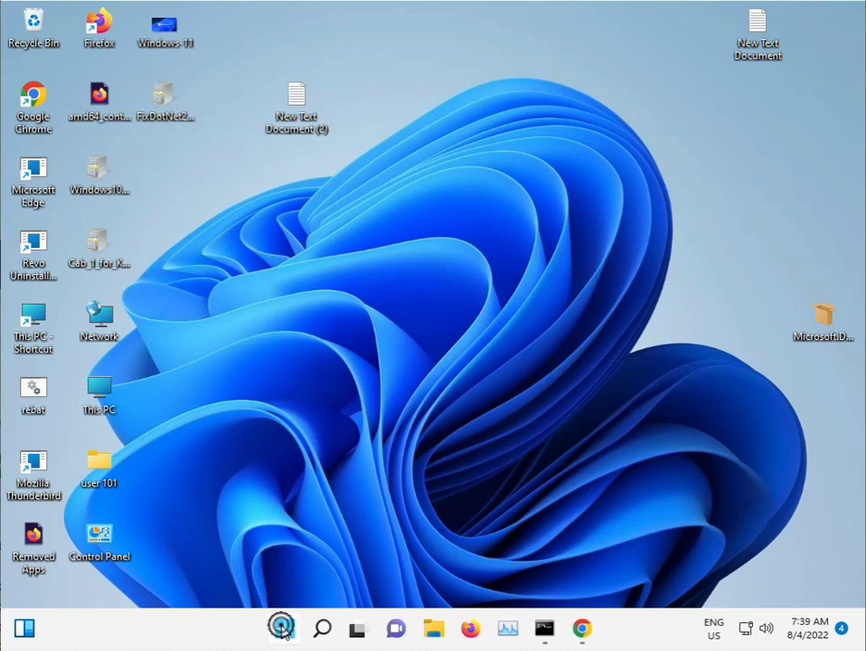
click(128, 504)
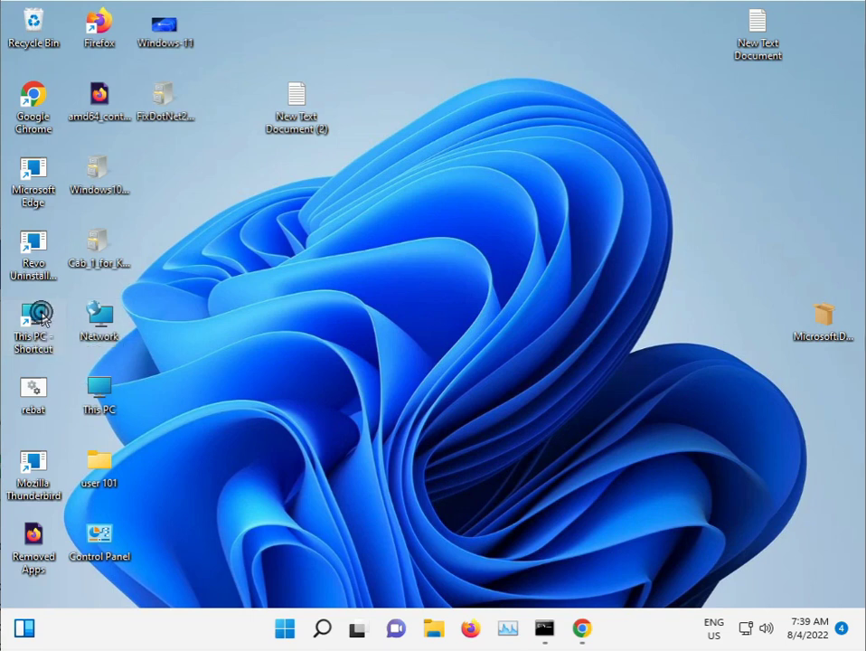
Open This PC and go to the catroot2 folder in C:\Windows\System32
double_click(40, 316)
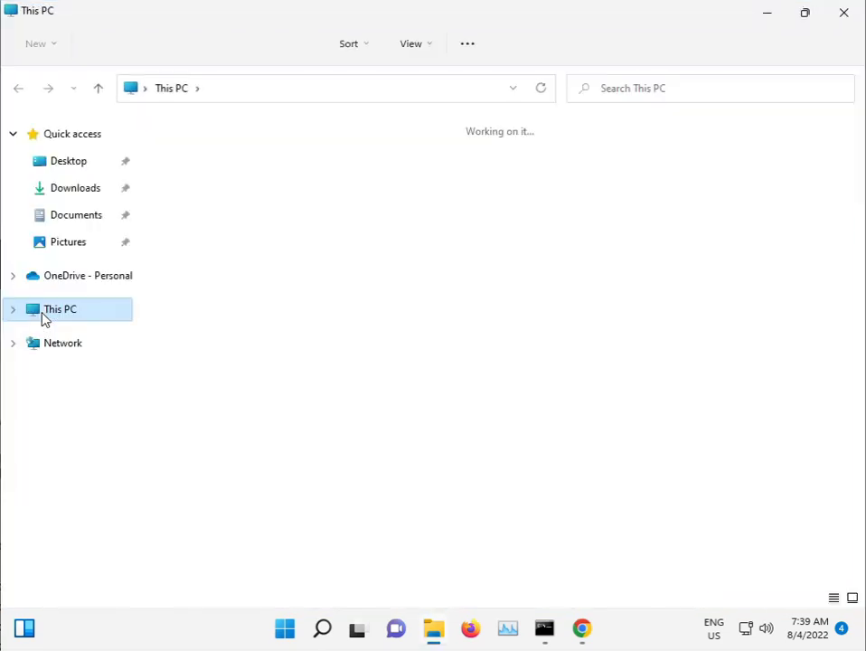
double_click(270, 292)
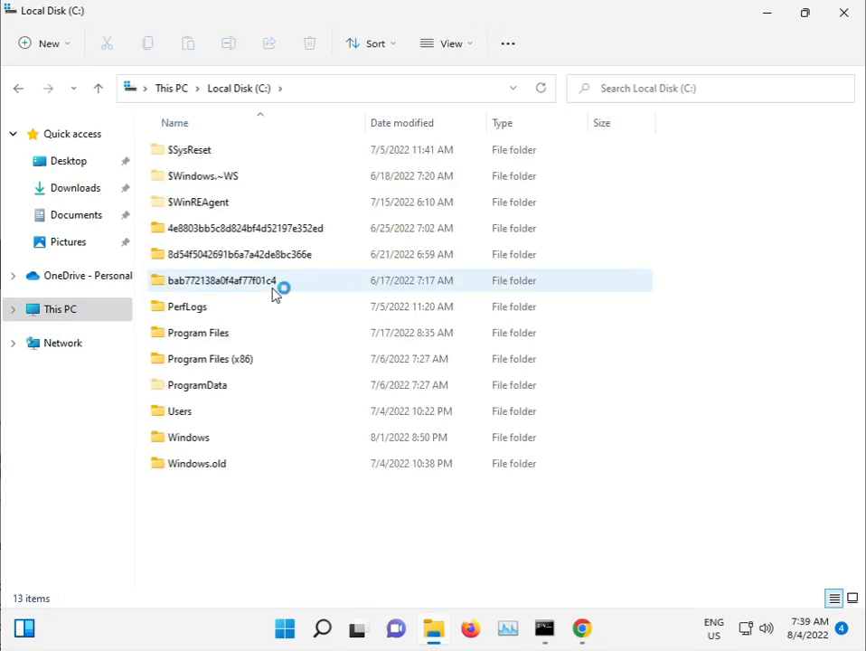
double_click(210, 442)
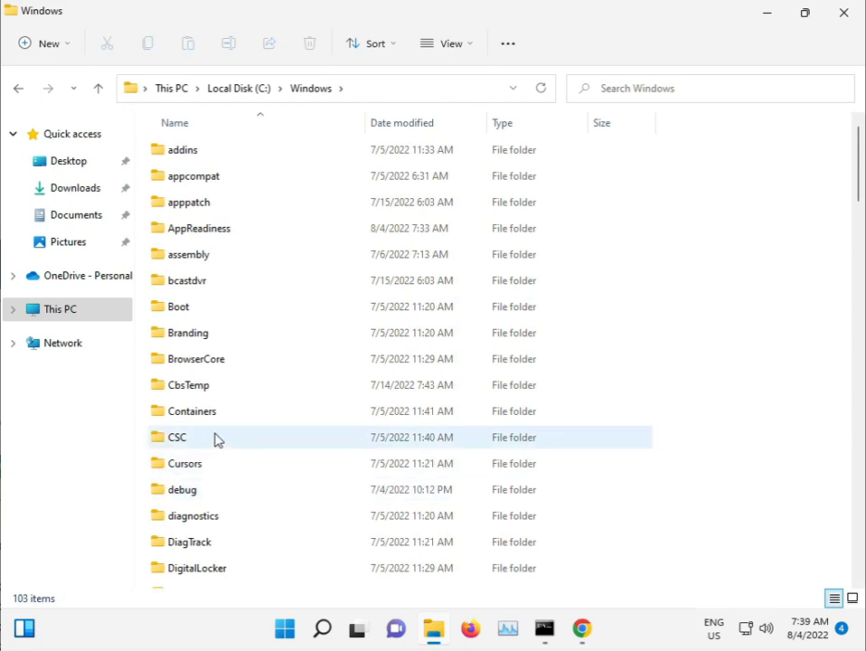
scroll(249, 460, down, 6)
scroll(253, 460, down, 5)
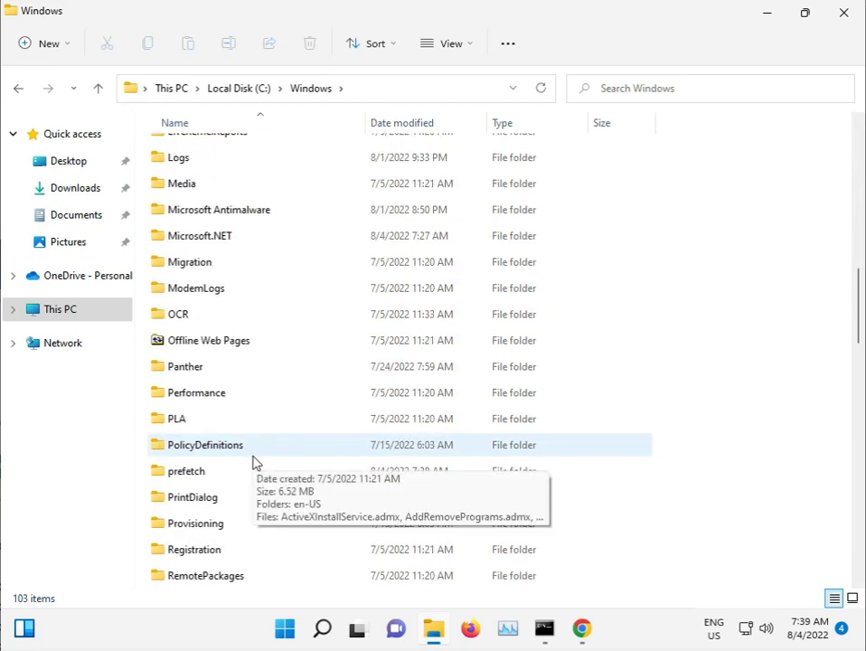
scroll(252, 461, down, 9)
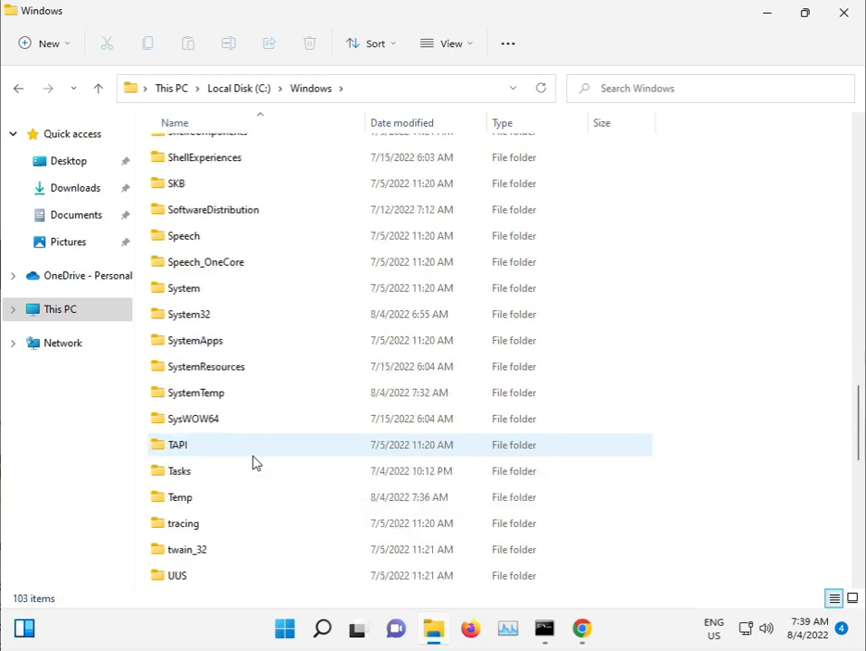
double_click(200, 316)
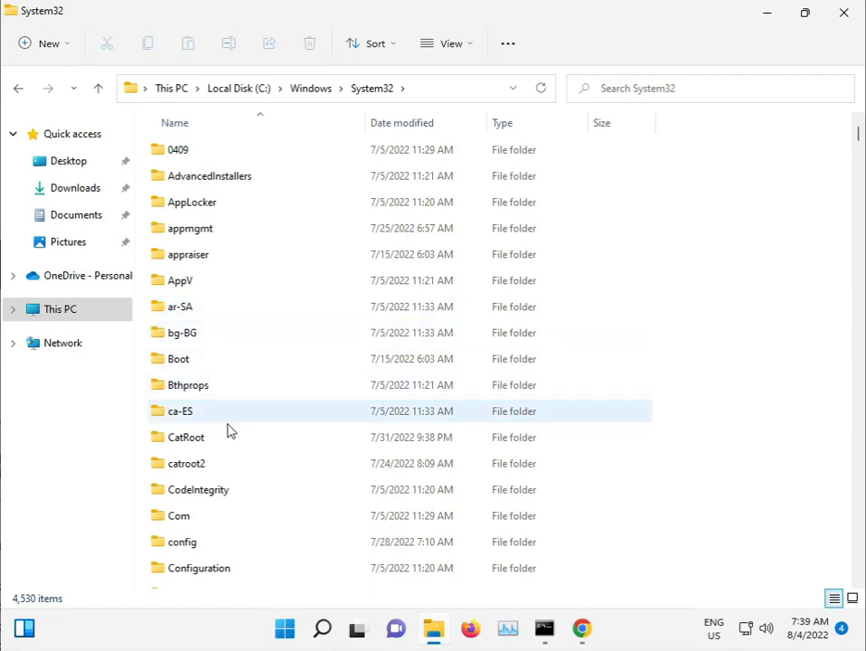
double_click(217, 461)
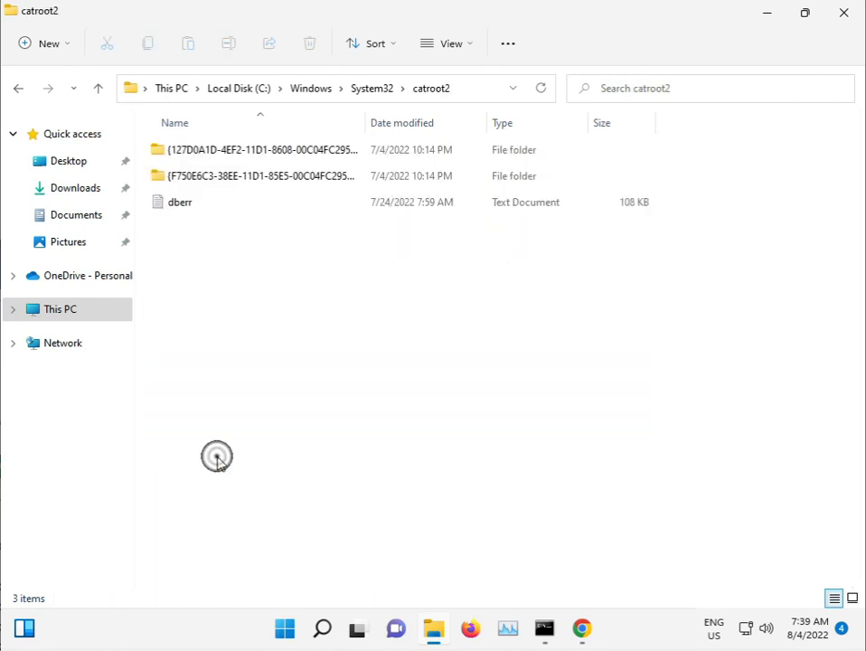
Permanently delete all contents of the catroot2 folder with administrator permission, skipping the files that are in use
drag(219, 401, 232, 154)
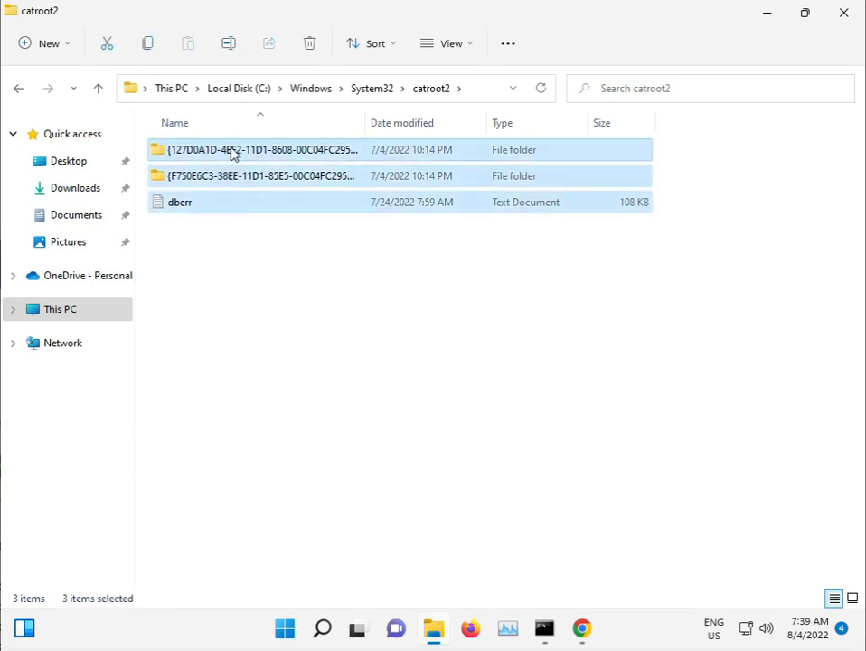
key(shift+Delete)
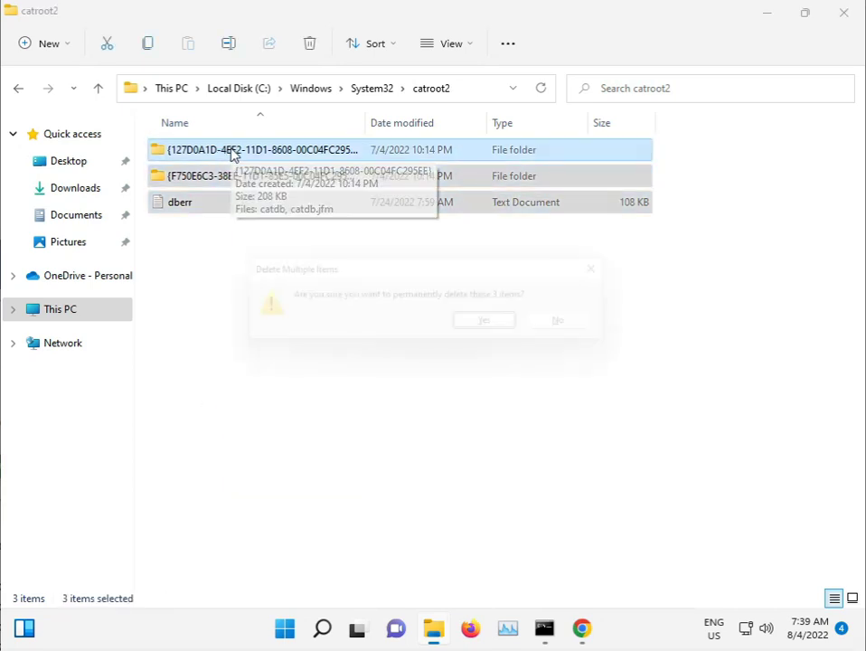
key(Return)
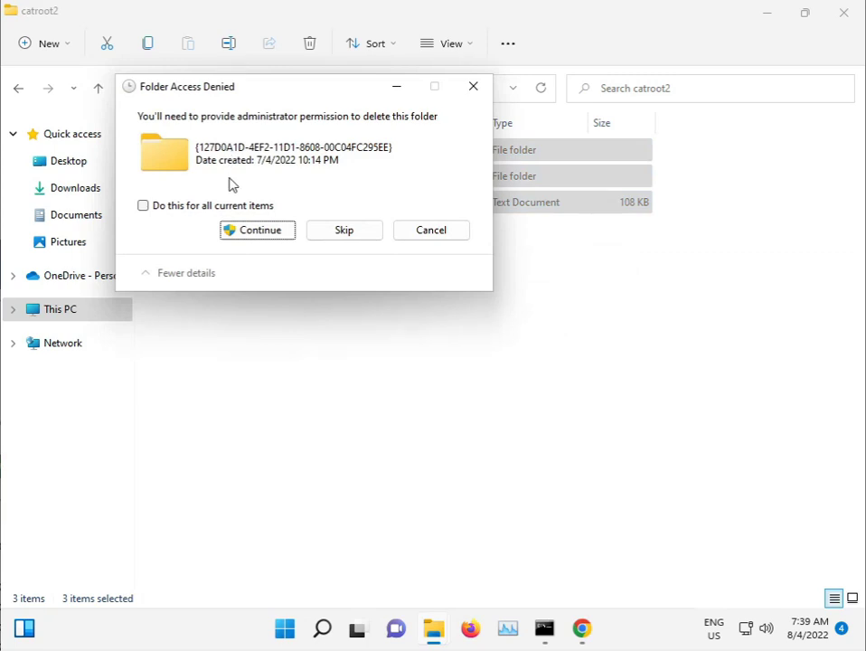
click(228, 203)
click(268, 228)
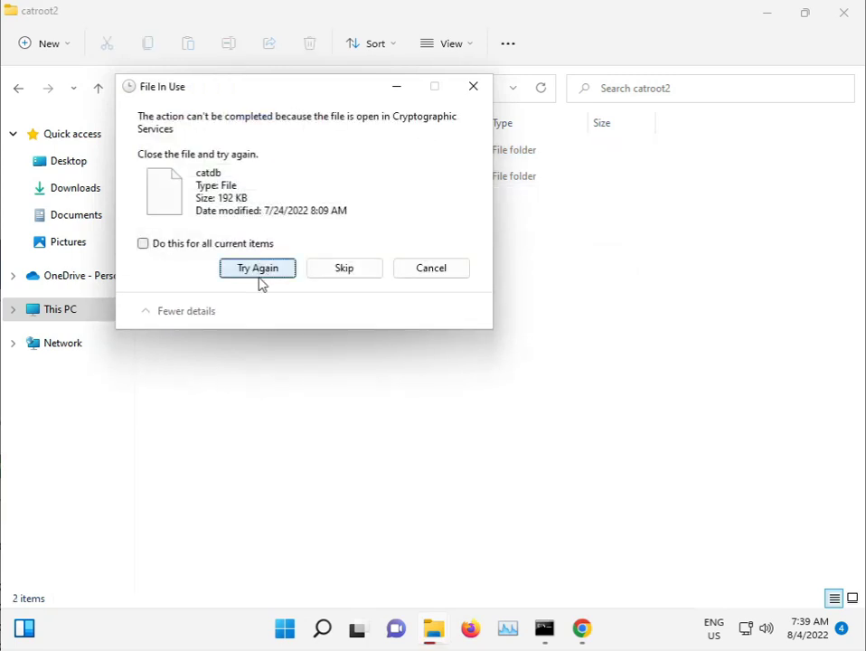
click(325, 268)
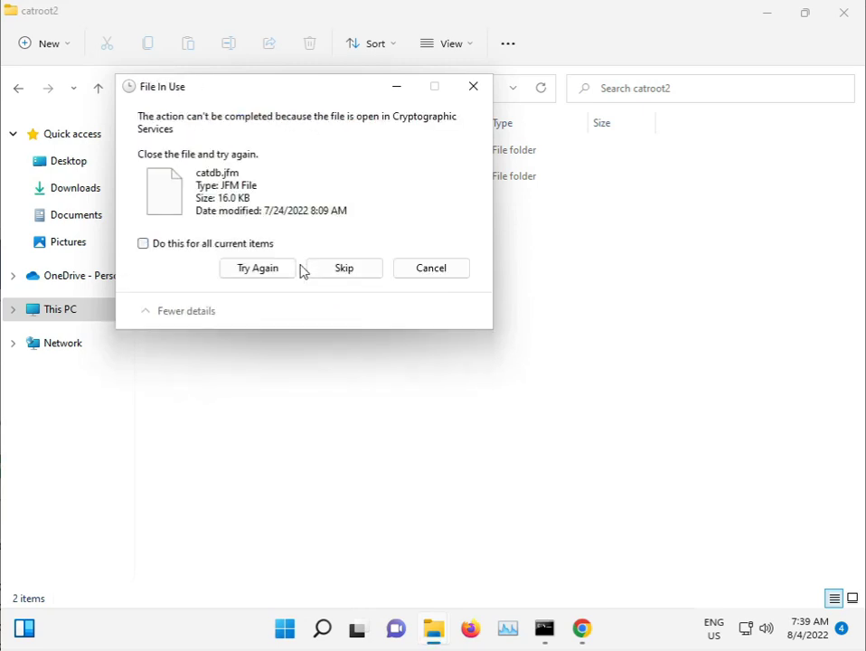
click(236, 245)
click(325, 269)
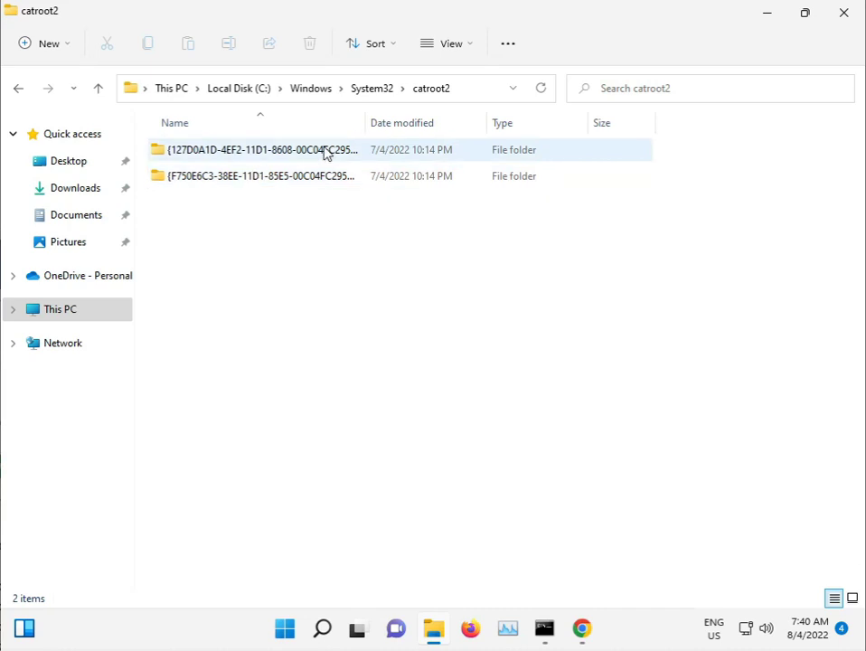
Return to the System32 folder and look through its subfolders as far as those beginning with S
click(373, 88)
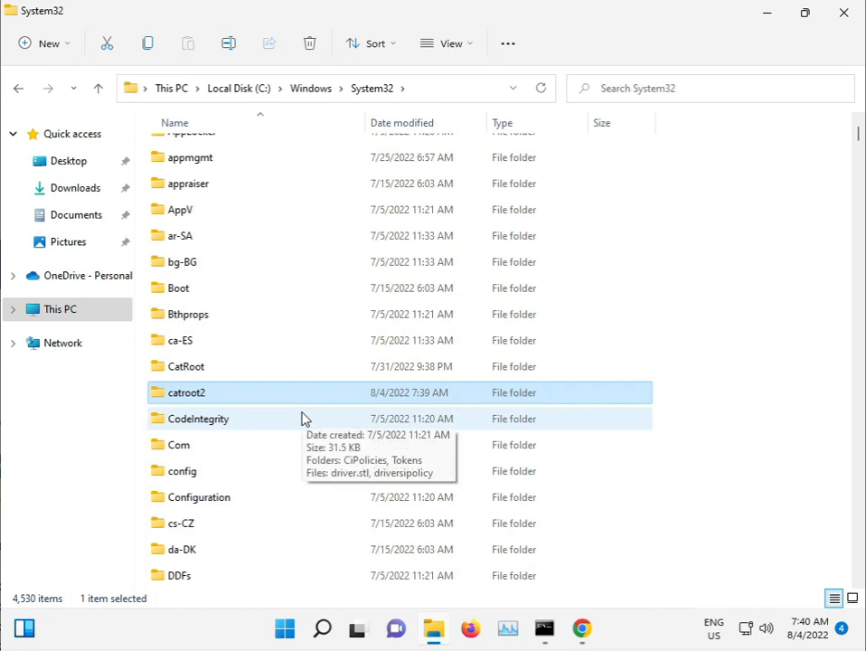
scroll(305, 419, down, 1)
scroll(305, 418, down, 18)
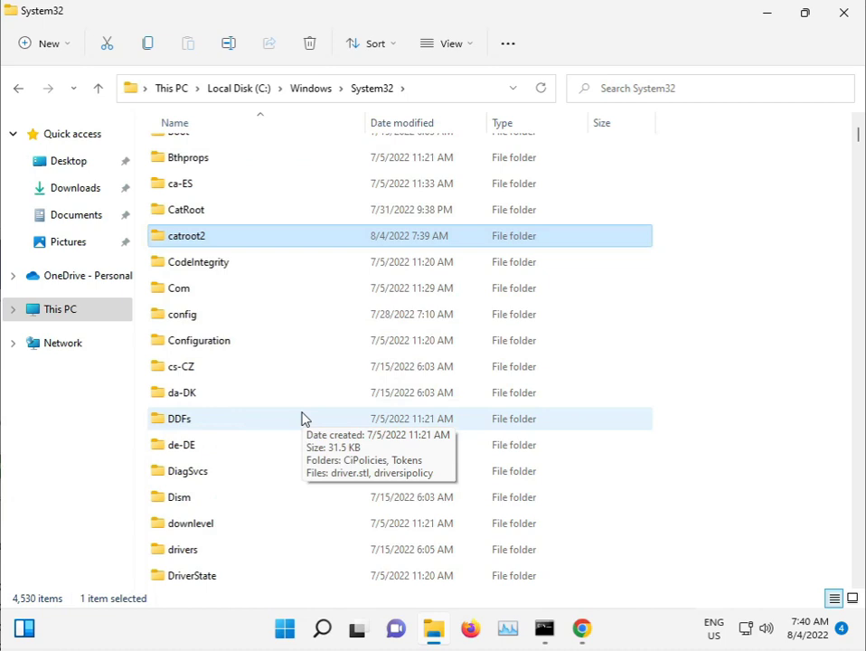
scroll(304, 418, down, 9)
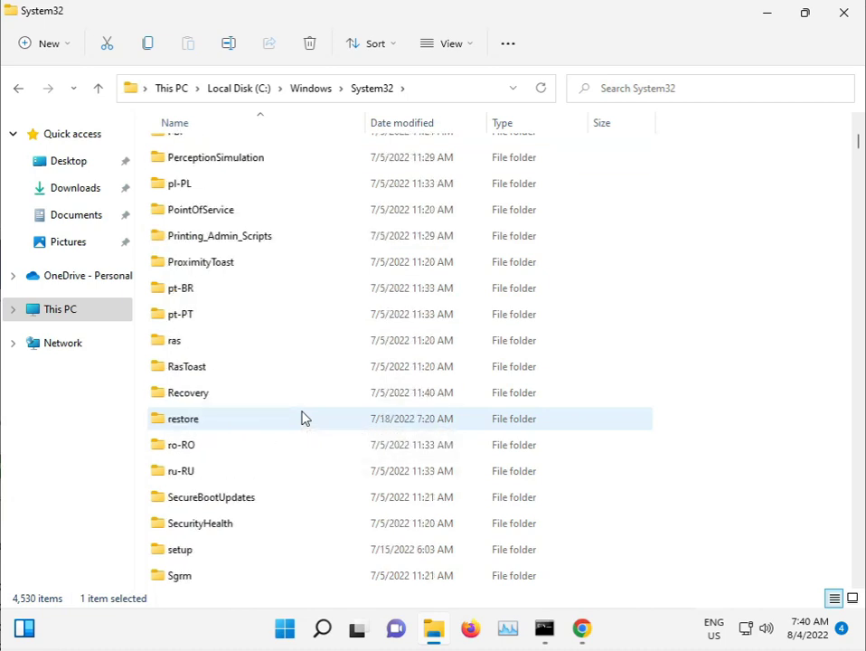
scroll(305, 418, down, 2)
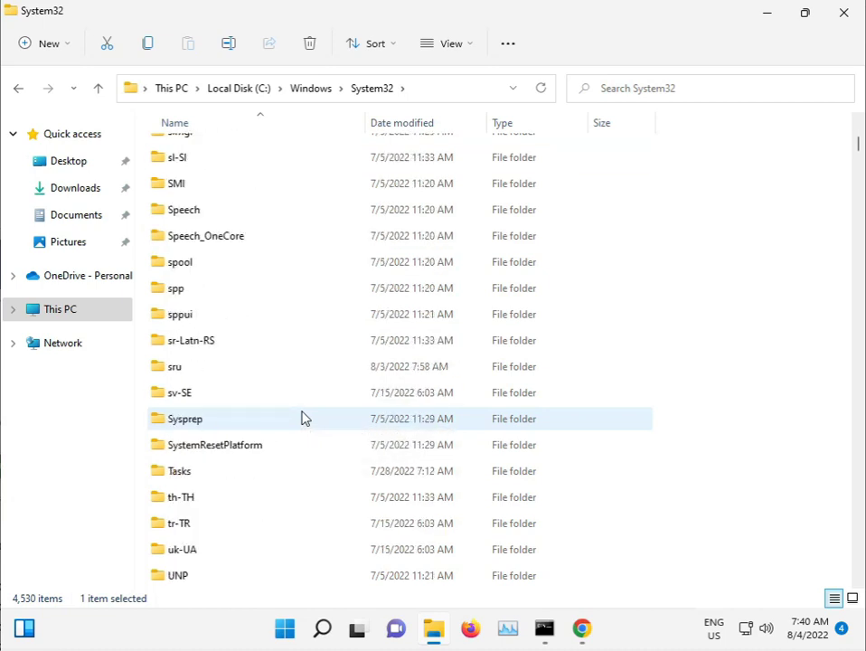
scroll(304, 419, up, 4)
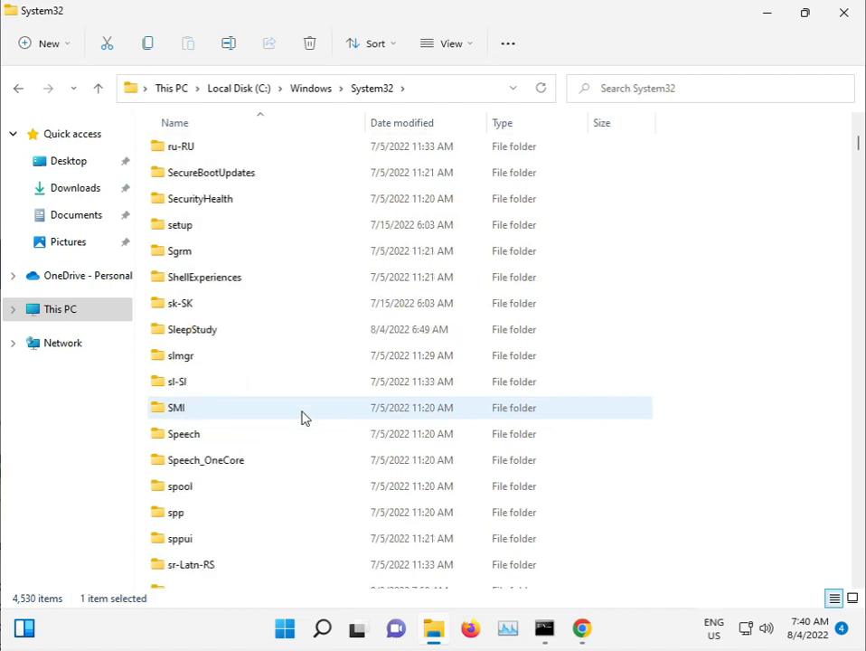
scroll(305, 419, down, 1)
click(301, 417)
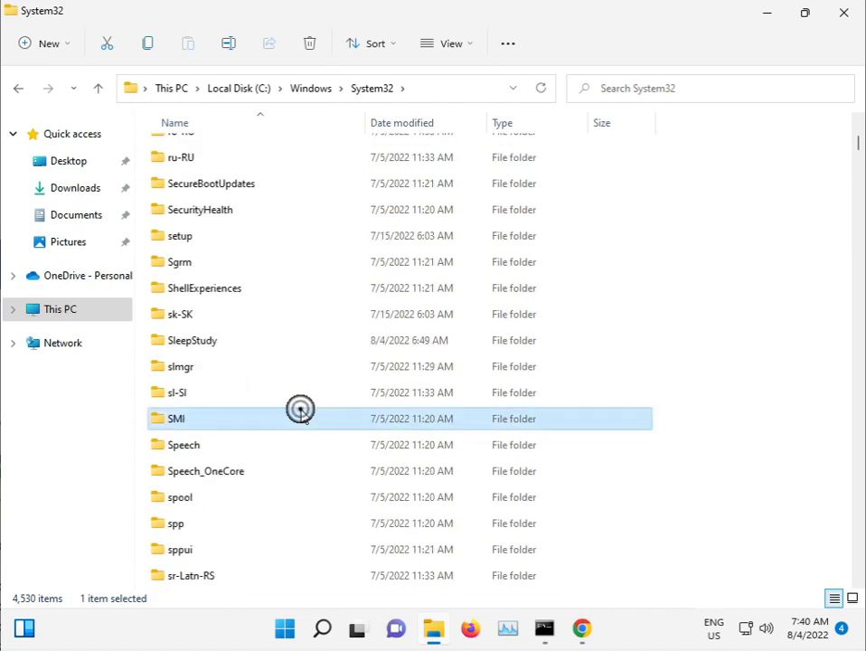
Look through the files in the System32 folder, mainly those whose names begin with S, as far as ShareHost.dll
text(d2d1)
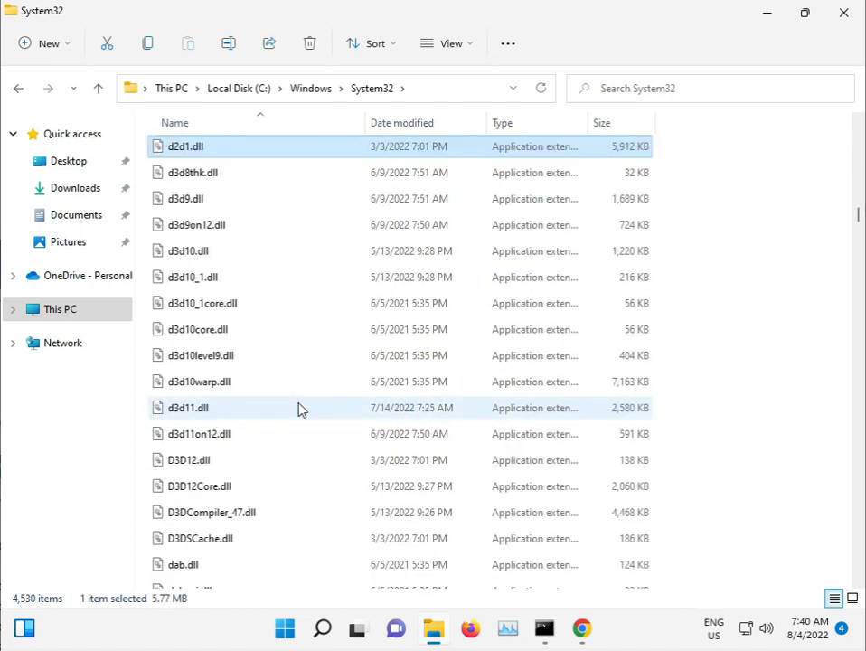
key(Down)
text(sam)
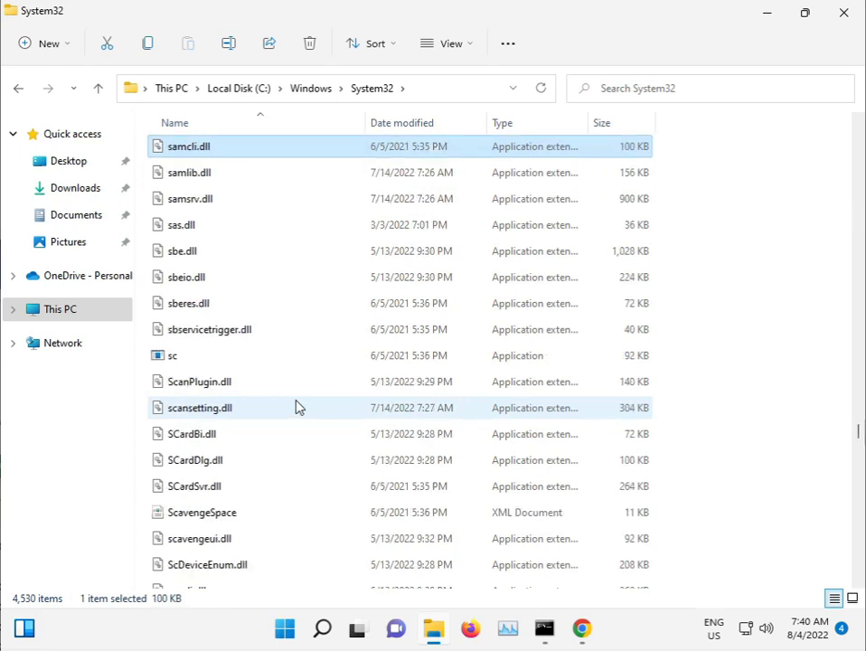
key(Down)
key(Down)
key(Down)
key(Down)
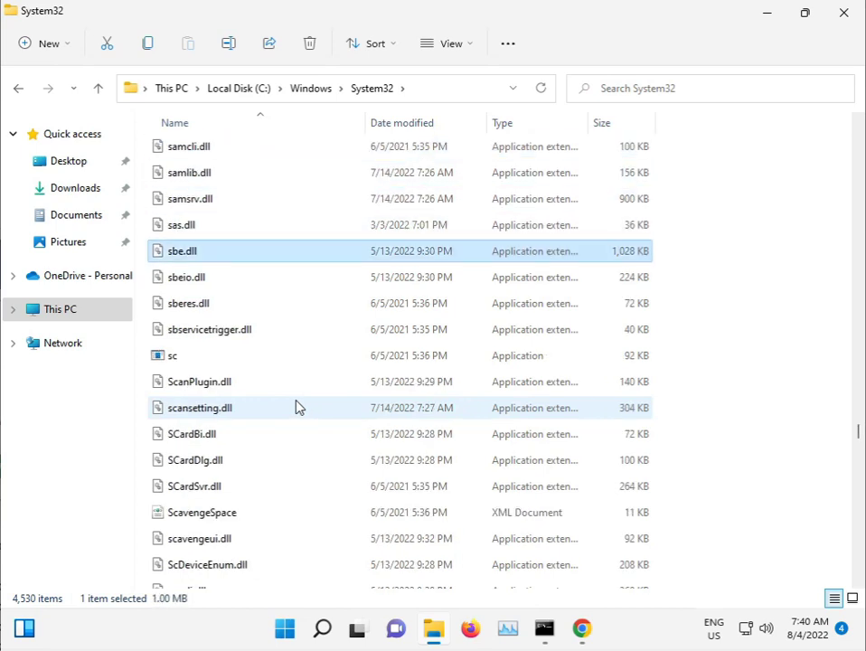
key(Page_Down)
text(sce)
key(Down)
key(Down)
key(Down)
key(Down)
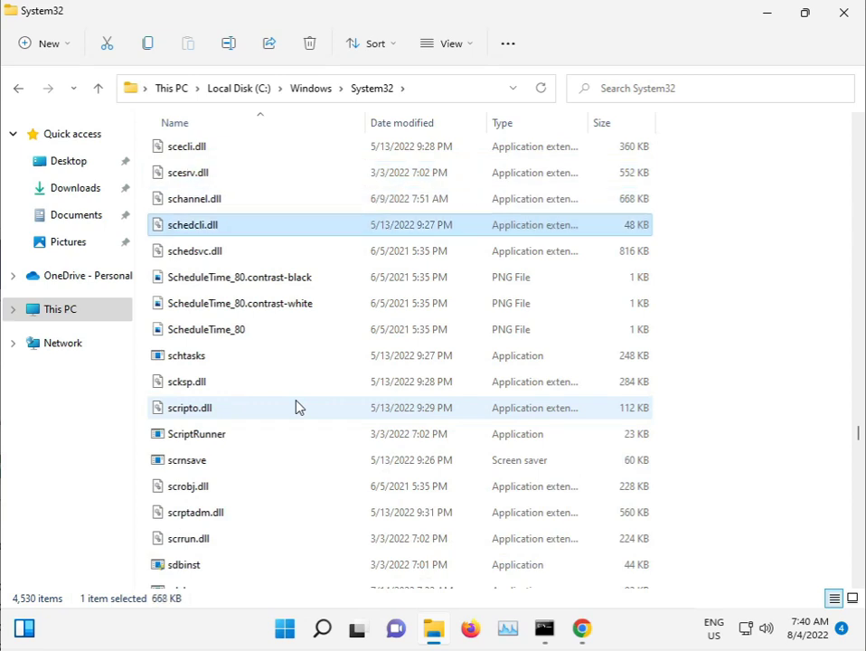
text(sdi)
key(Down)
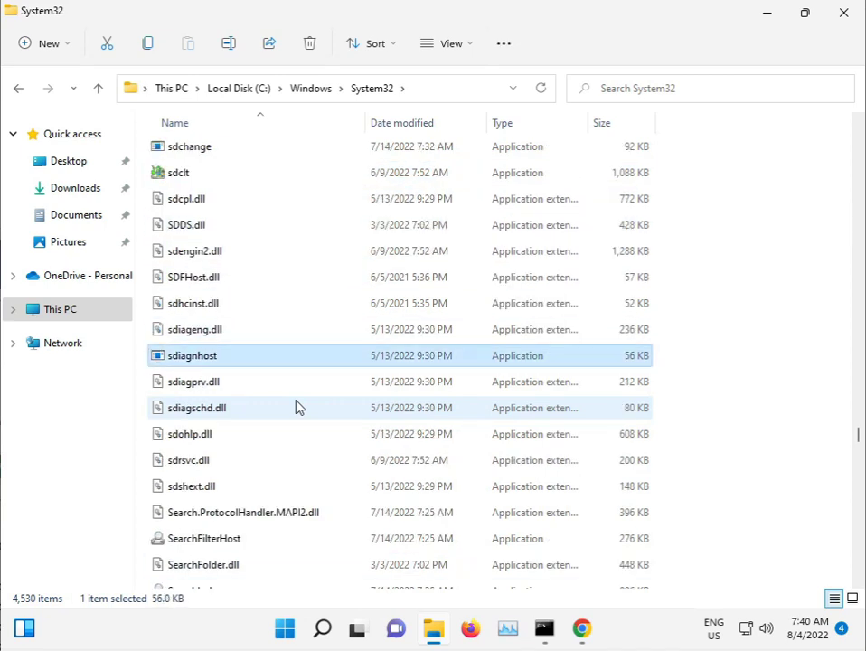
key(Down)
key(Down)
key(Down)
key(Down)
key(Down)
key(Down)
key(Down)
key(Page_Down)
key(Page_Down)
text(sen)
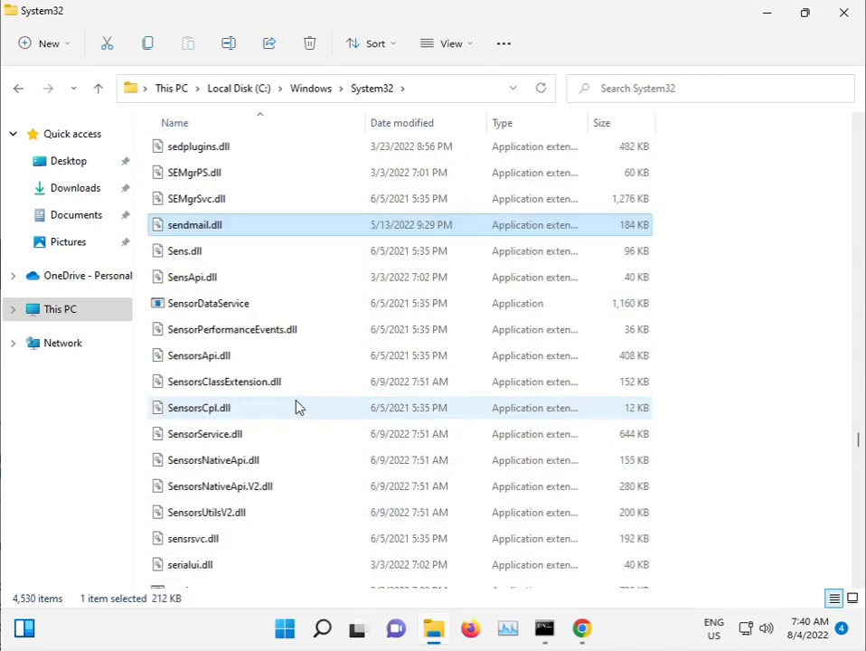
key(Down)
key(Down)
key(Down)
key(Down)
key(Down)
key(Down)
key(Down)
key(Down)
key(Down)
key(Down)
key(Down)
key(Page_Down)
key(Page_Down)
key(Up)
key(Up)
key(Up)
key(Up)
key(Page_Down)
key(Page_Down)
key(Page_Down)
key(Page_Down)
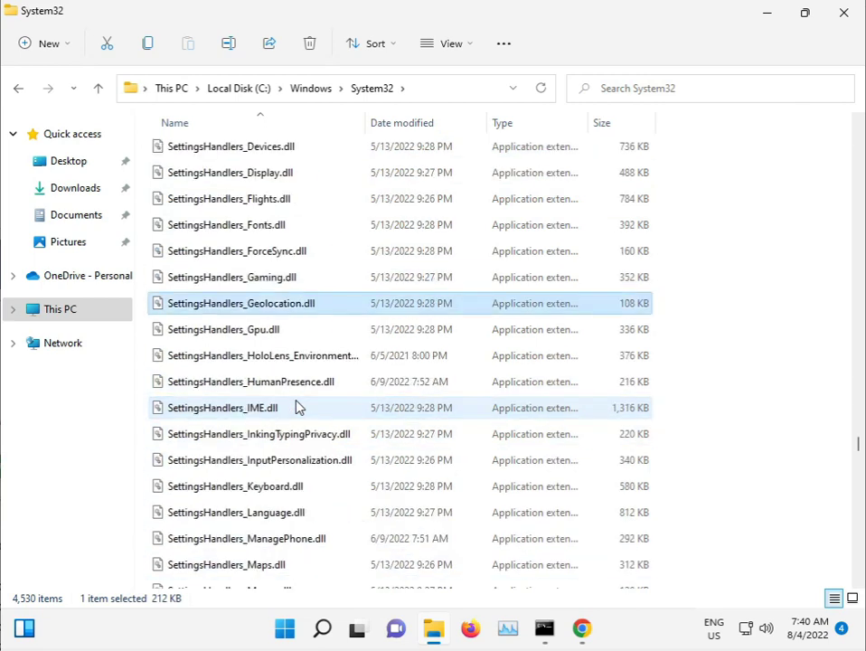
key(Down)
key(Down)
key(Down)
key(Down)
key(Down)
key(Down)
key(Down)
key(Down)
key(Down)
key(Down)
key(Down)
key(Down)
key(Down)
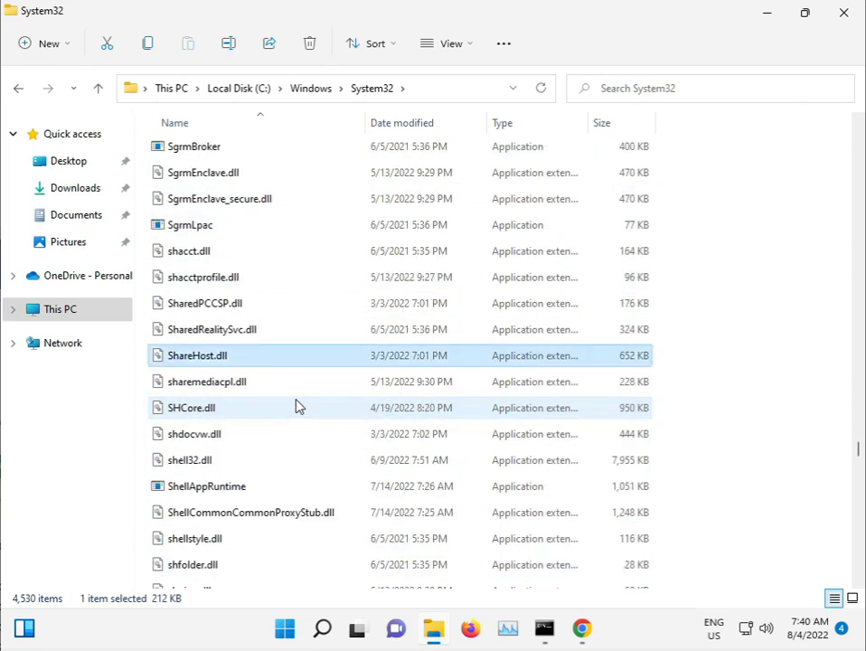
Go back to the Windows folder, find the SoftwareDistribution folder and open it
click(316, 89)
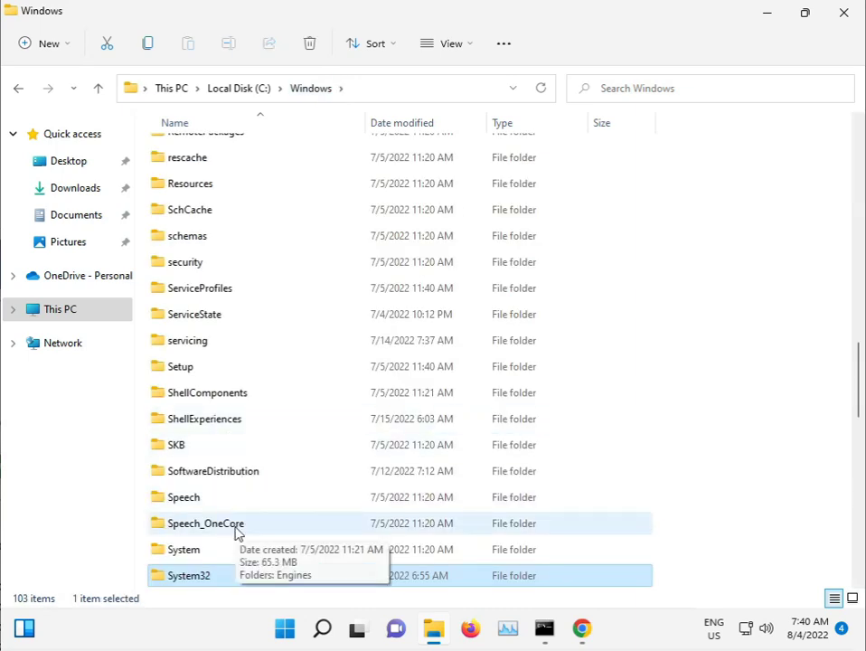
scroll(233, 531, down, 6)
key(Down)
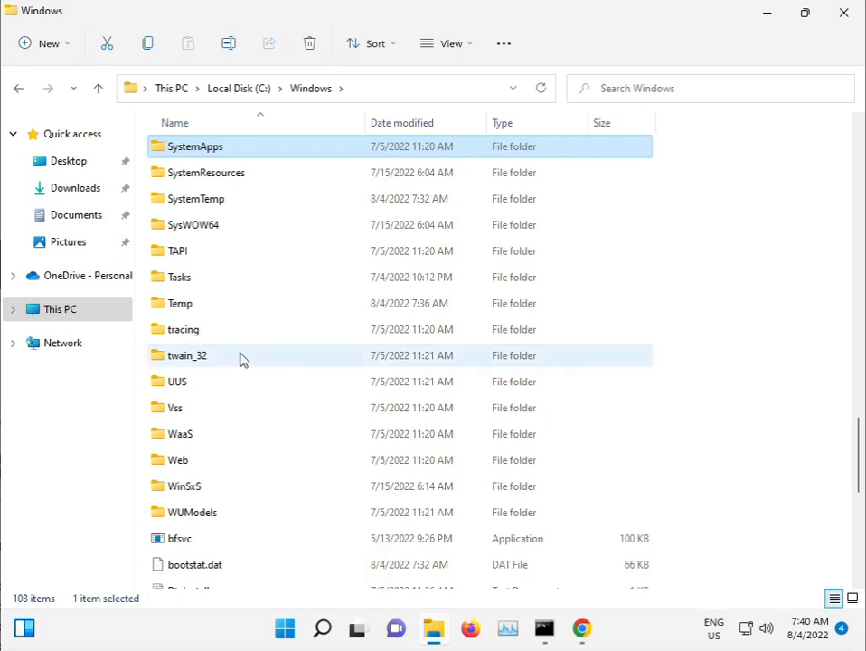
key(Down)
key(Down)
key(Down)
scroll(246, 332, up, 1)
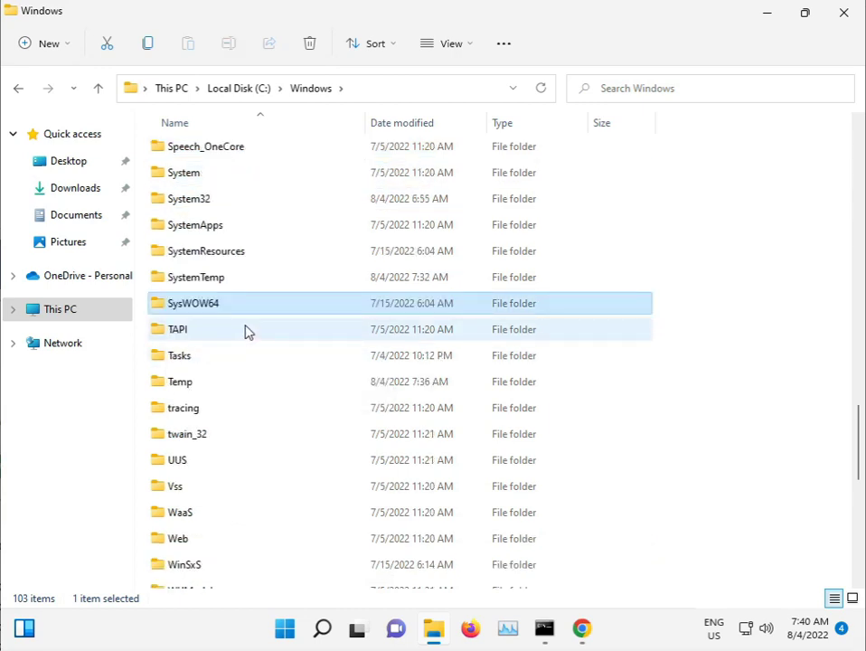
scroll(247, 332, up, 3)
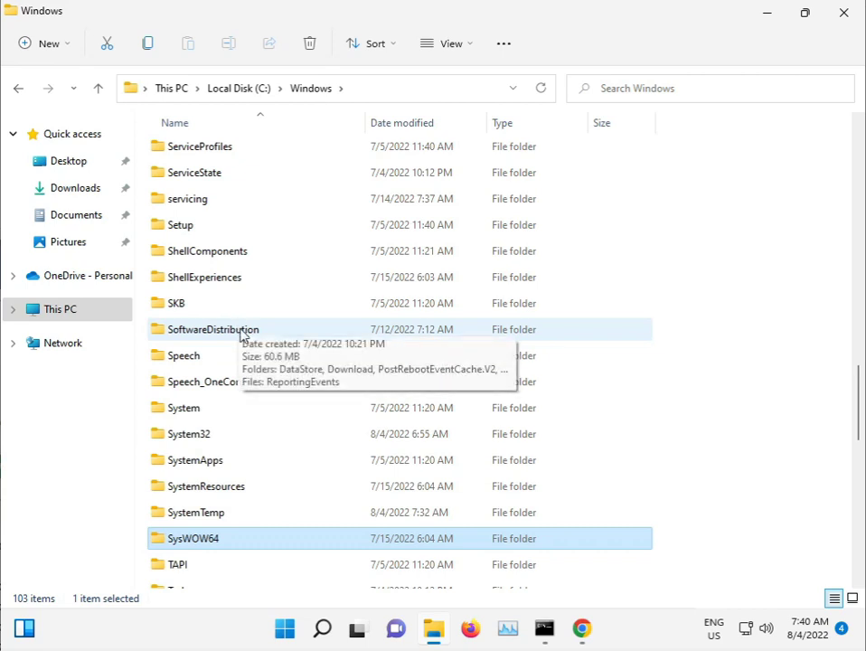
key(ctrl)
double_click(224, 336)
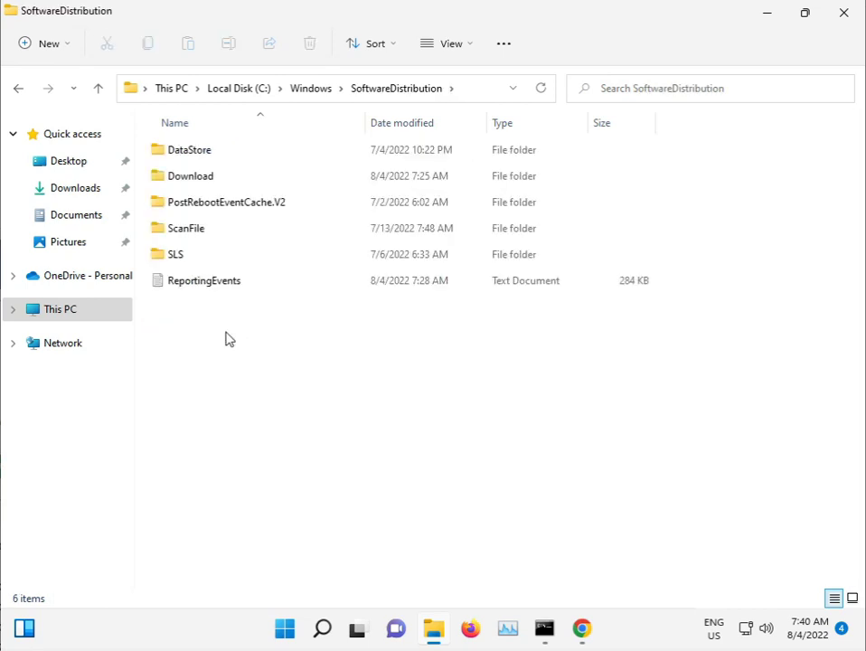
Permanently delete all contents of the SoftwareDistribution folder with administrator permission, skipping all items that are in use
drag(236, 354, 223, 150)
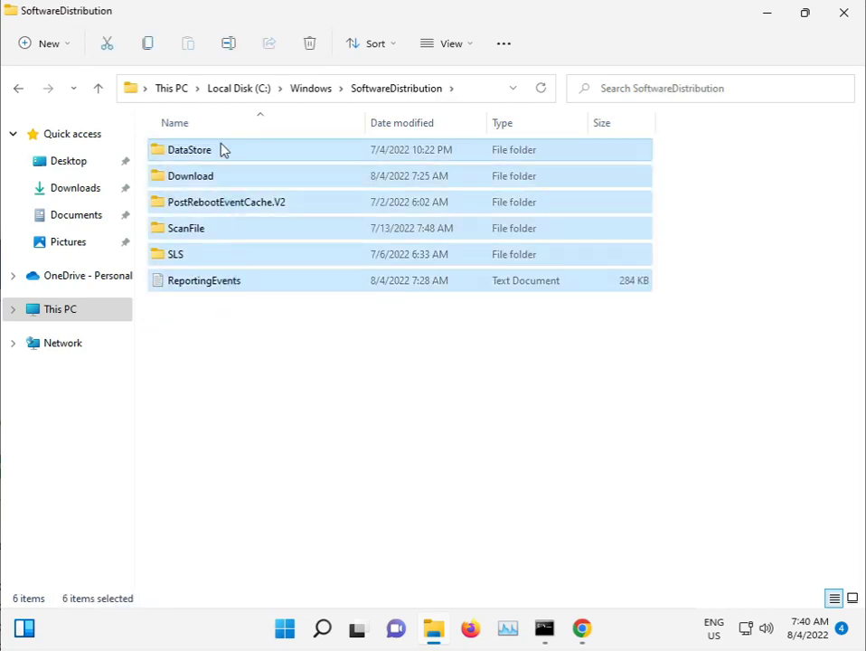
key(shift+Delete)
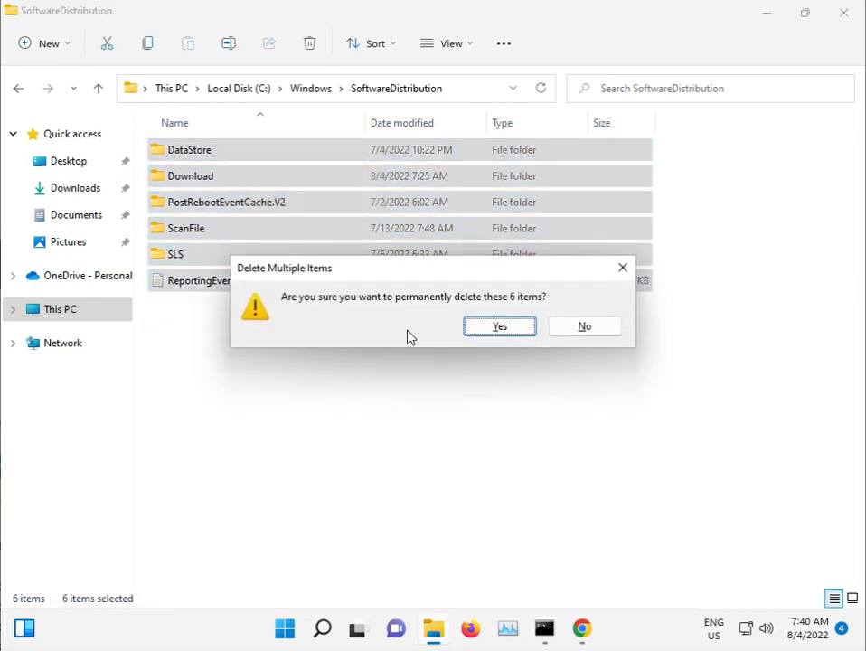
click(493, 328)
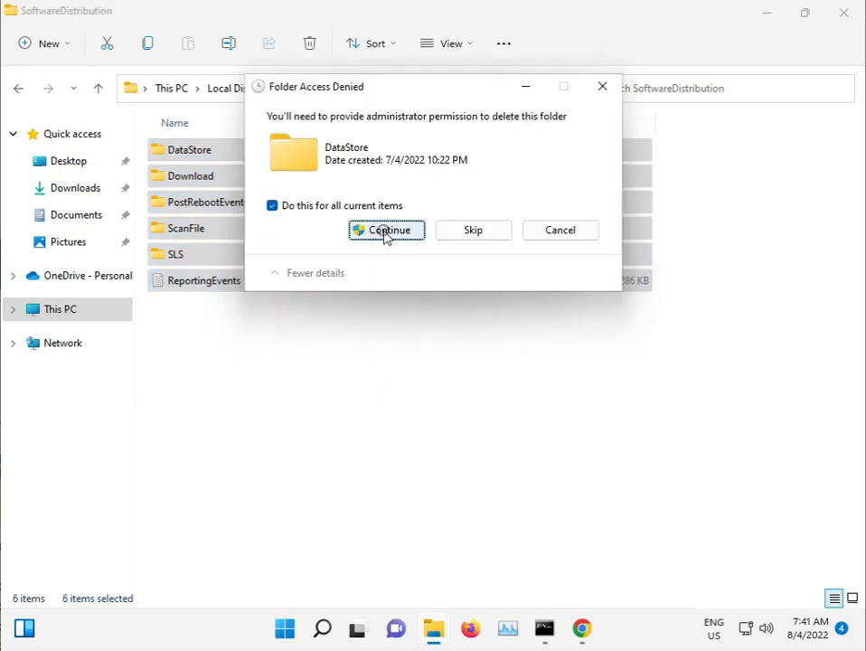
click(383, 234)
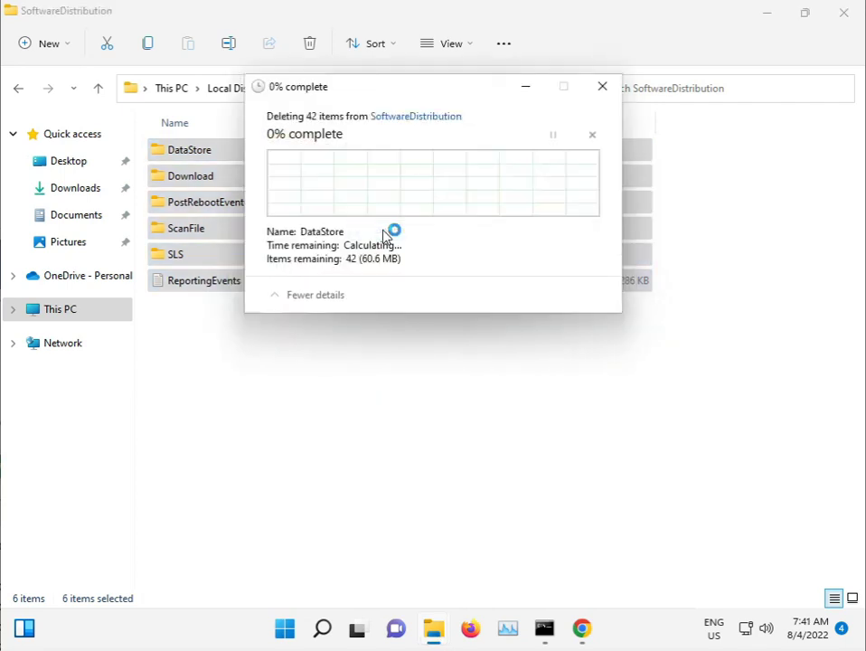
click(276, 231)
click(476, 261)
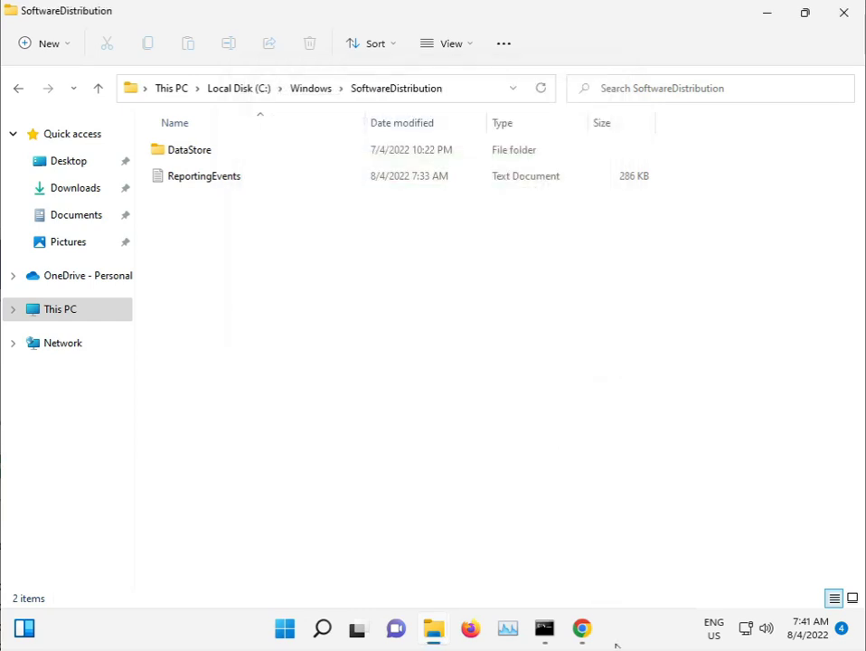
Close the SoftwareDistribution folder window and bring up the Command Prompt to check the sfc /scannow progress
click(843, 13)
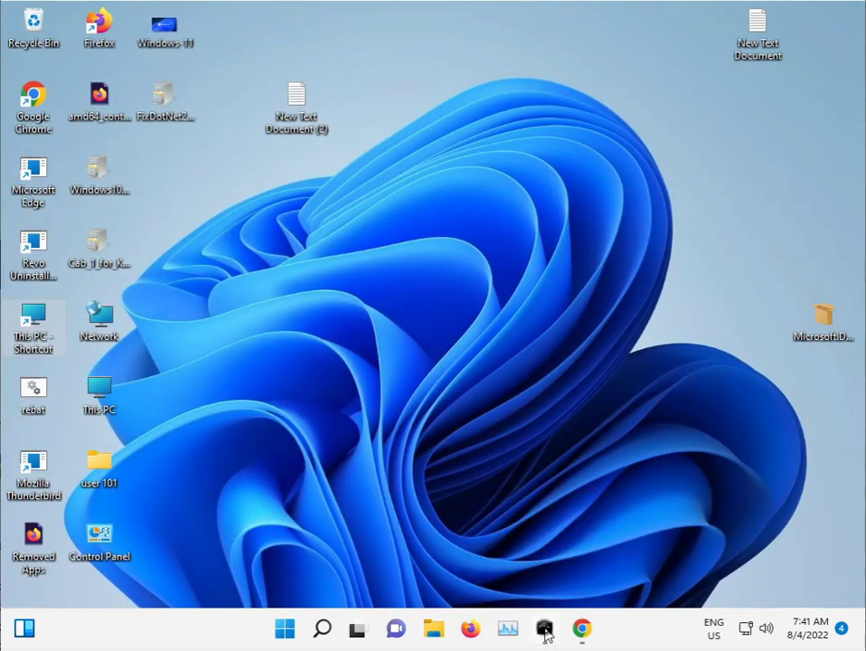
click(544, 630)
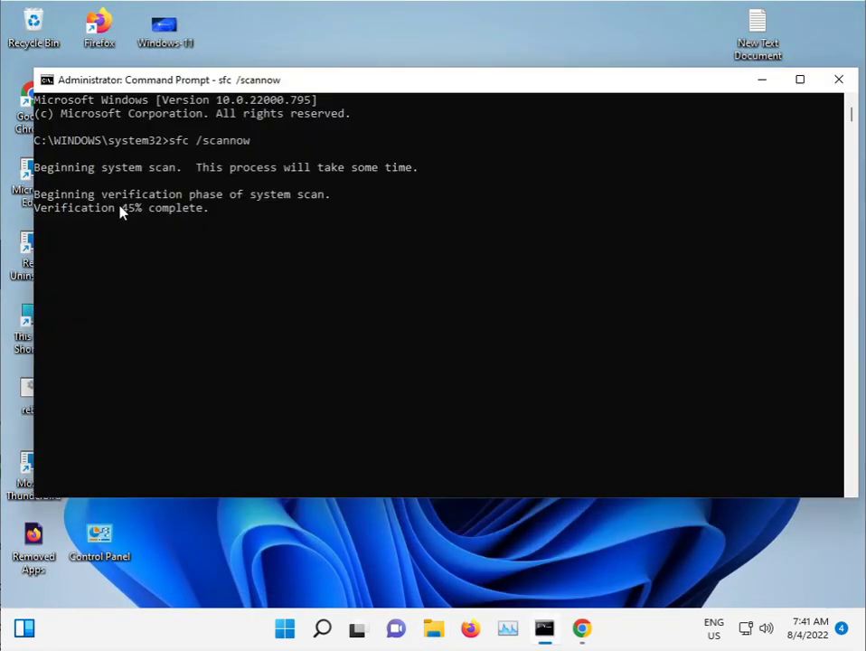